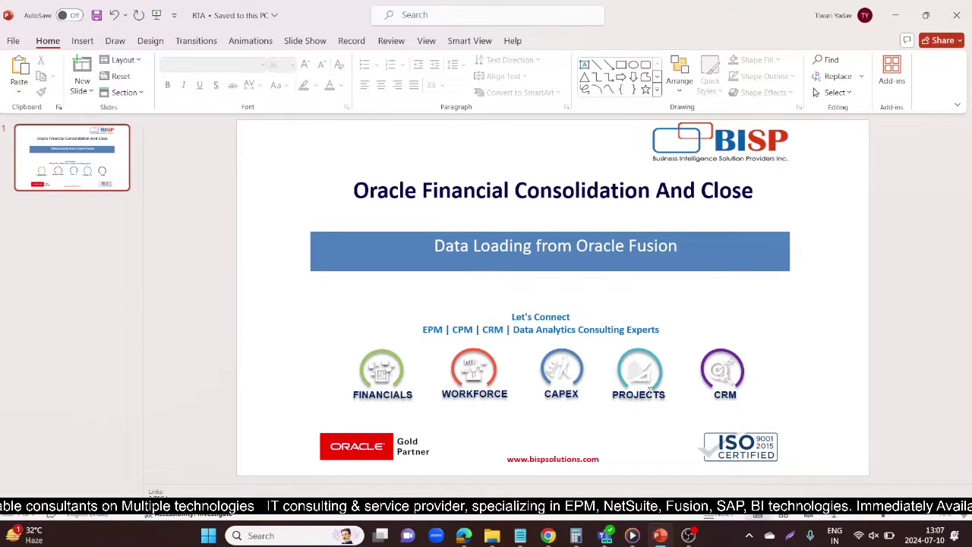
- Switch to the Oracle Financial Consolidation and Close application in Microsoft Edge and open its Data Exchange page from the home page
mouse_move(463, 535)
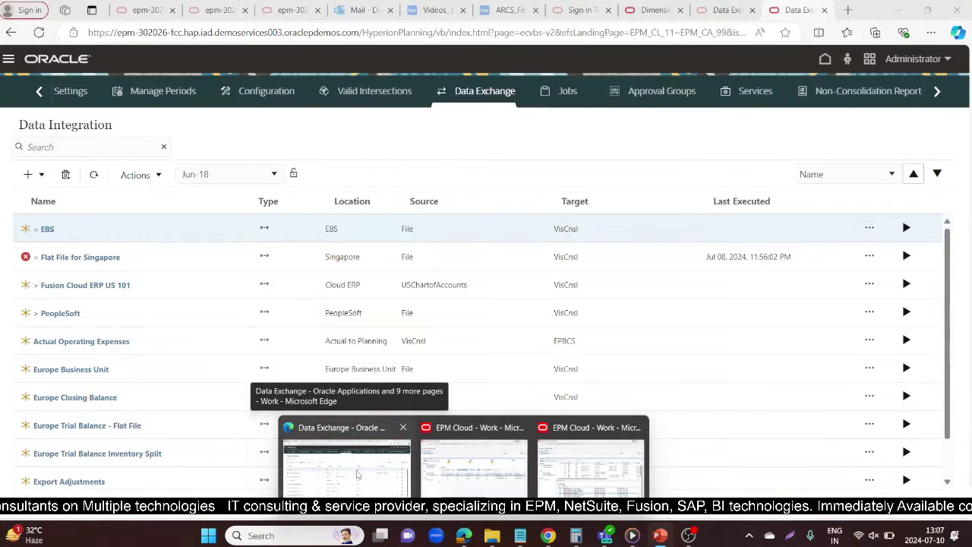
left_click(357, 475)
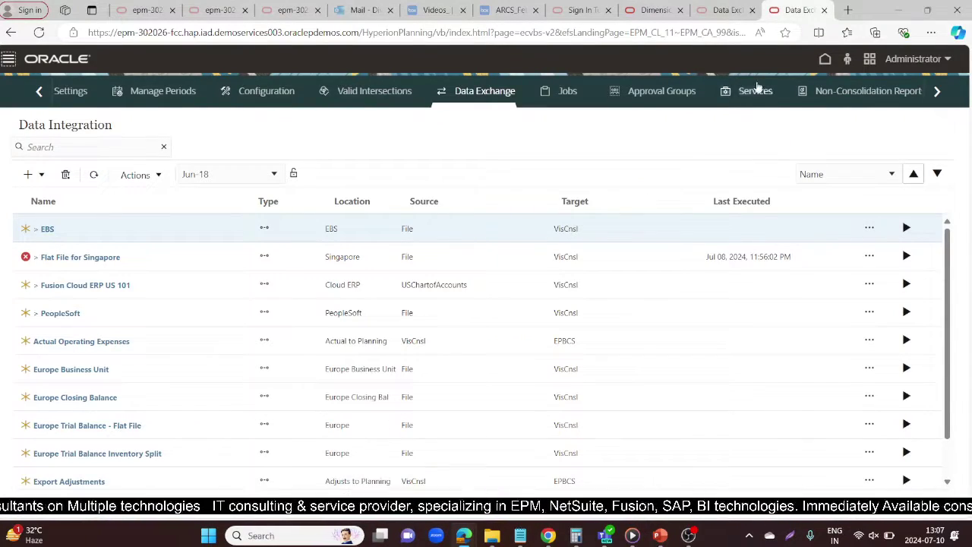
left_click(825, 59)
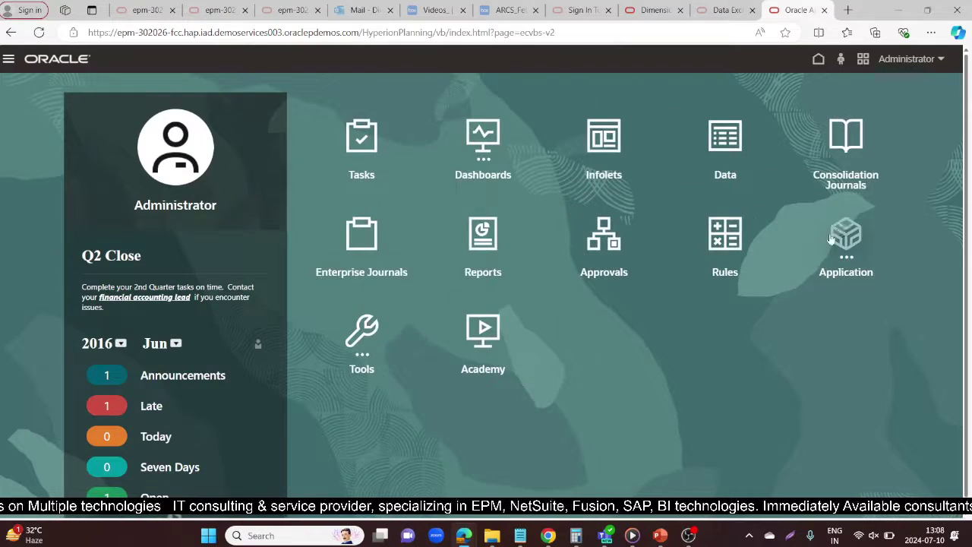
left_click(831, 240)
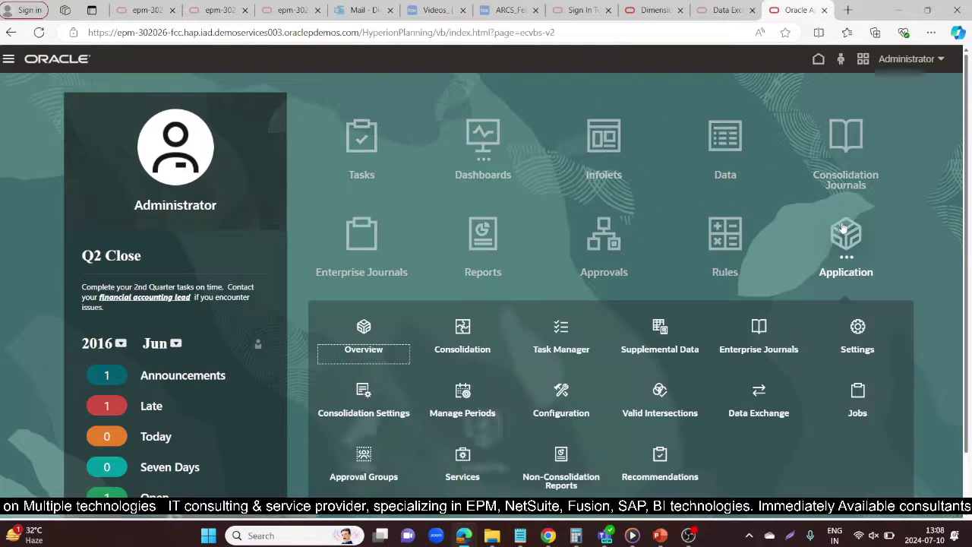
left_click(756, 393)
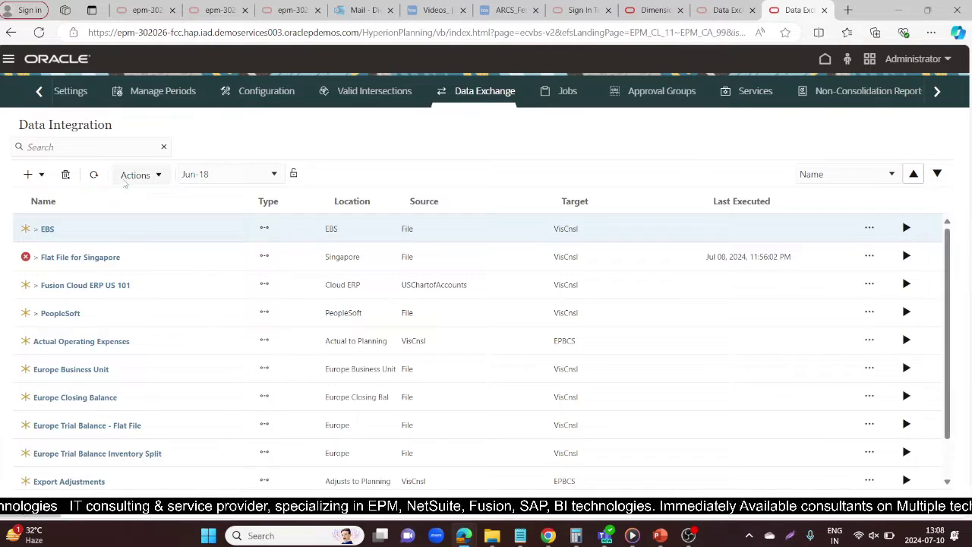
- Open the connection configuration from the Data Integration applications list
left_click(156, 176)
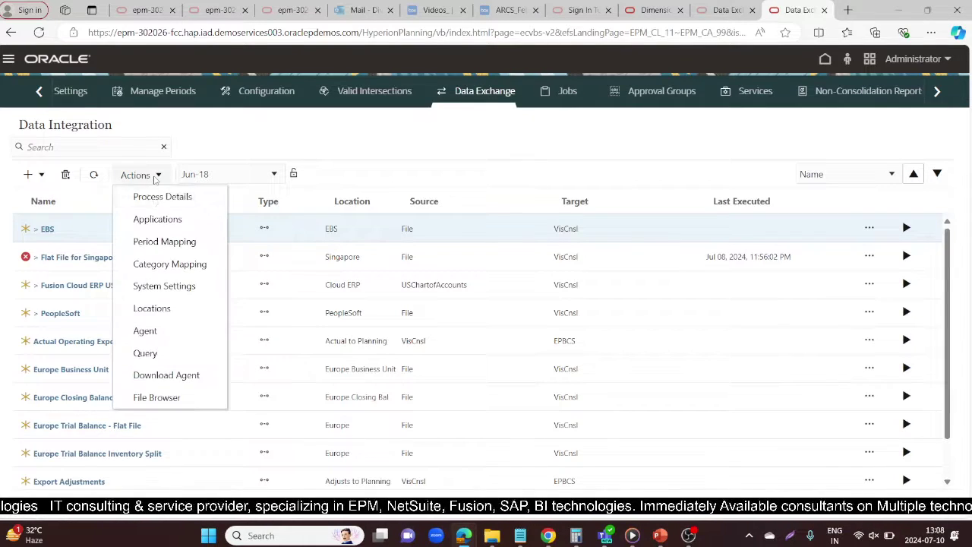
left_click(180, 219)
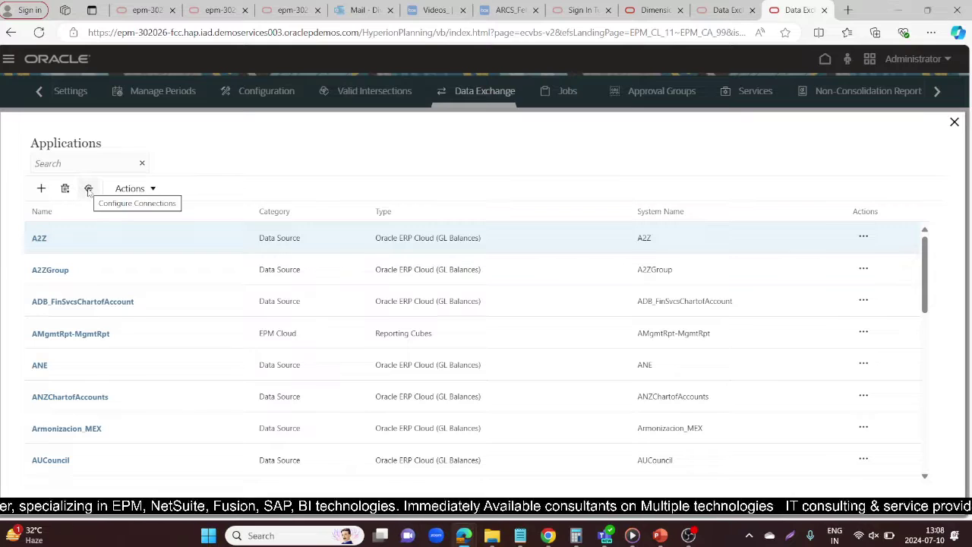
left_click(88, 189)
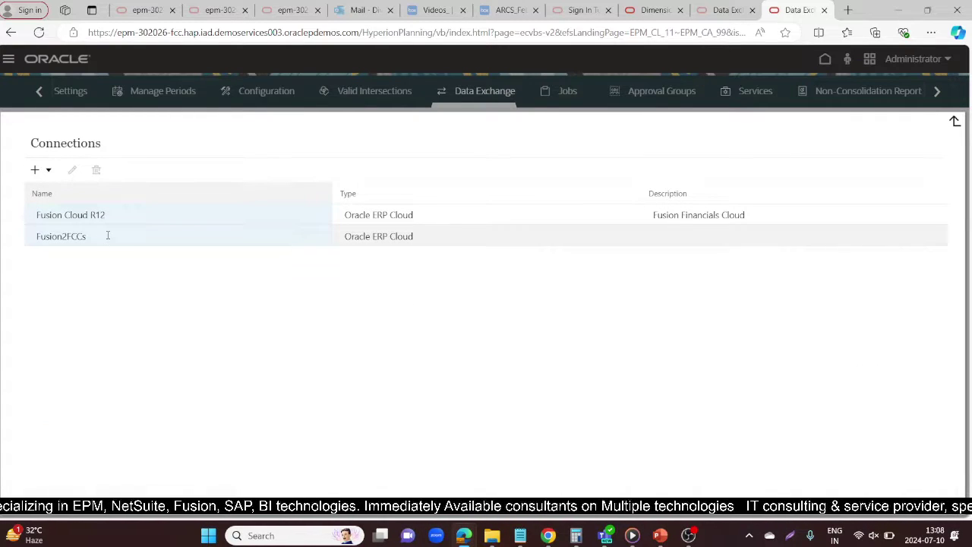
left_click(45, 172)
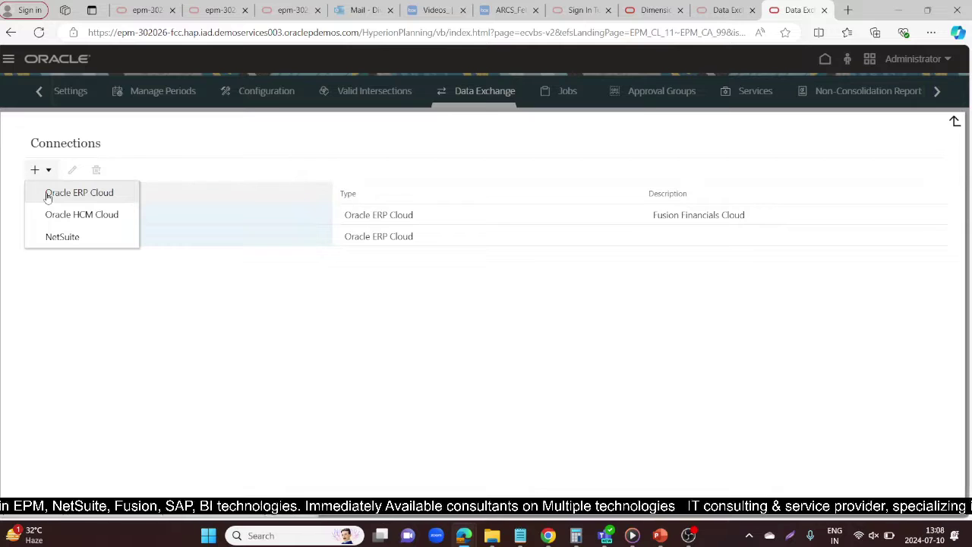
left_click(111, 193)
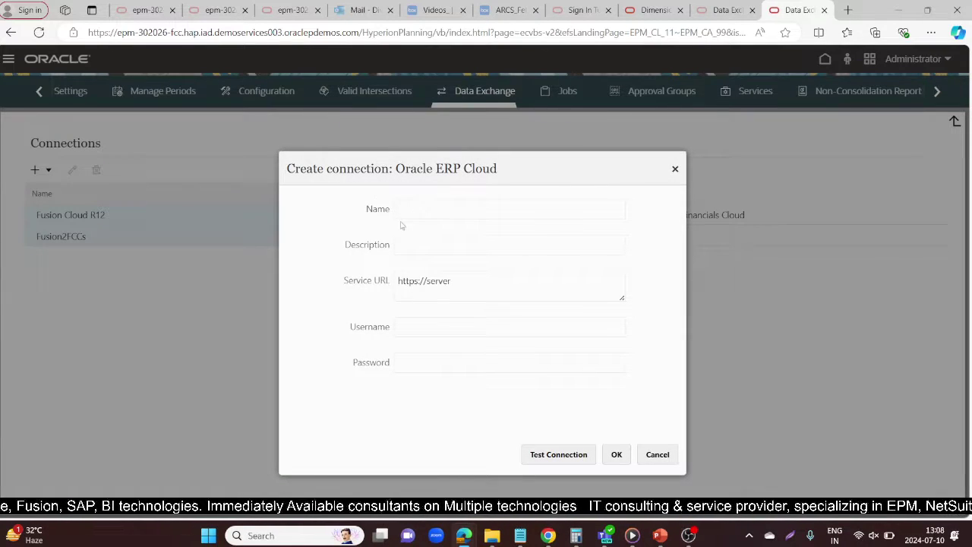
type("Fus")
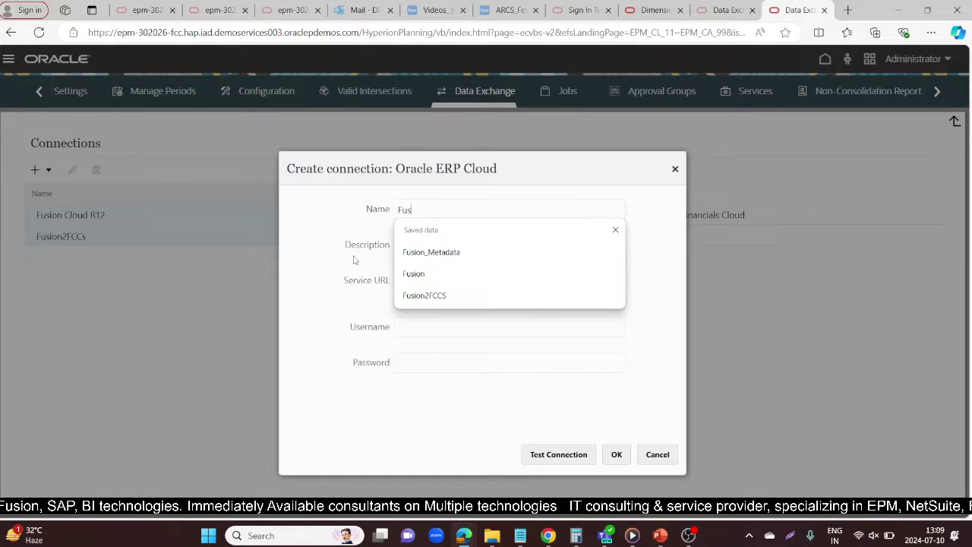
type("ion Application")
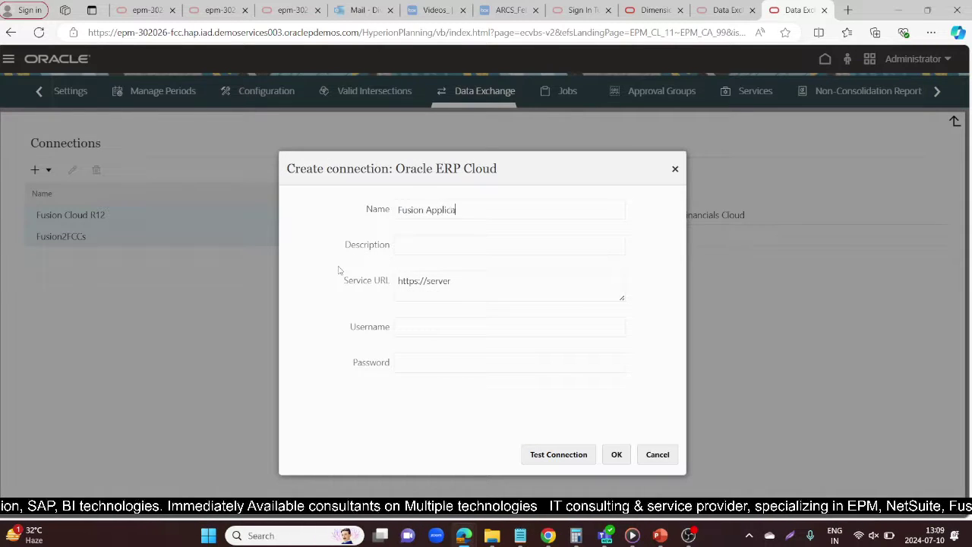
left_click(481, 249)
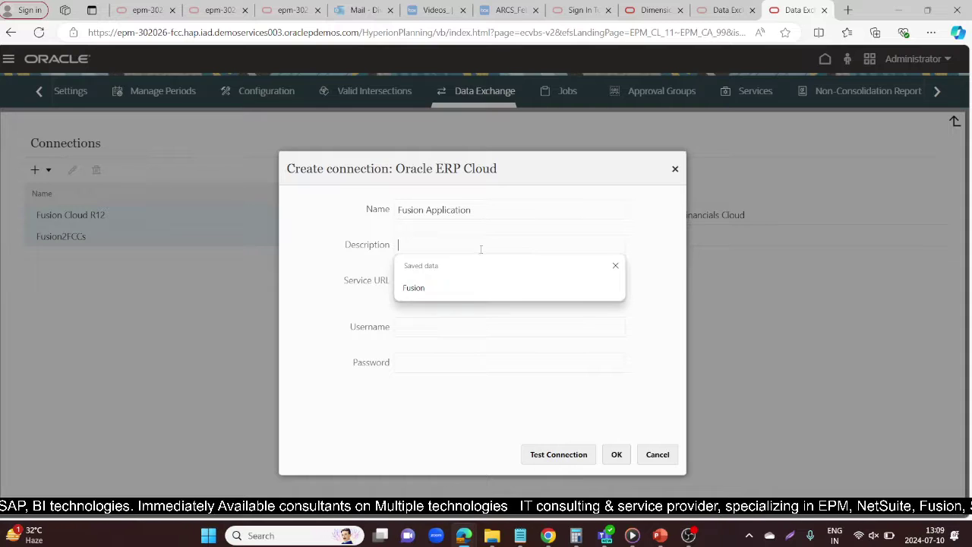
left_click(465, 287)
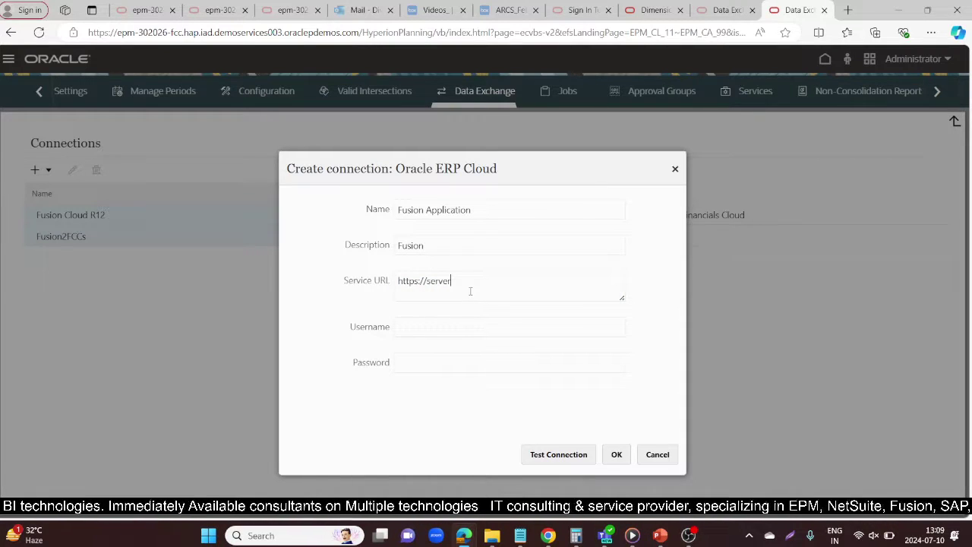
left_click_drag(470, 291, 397, 287)
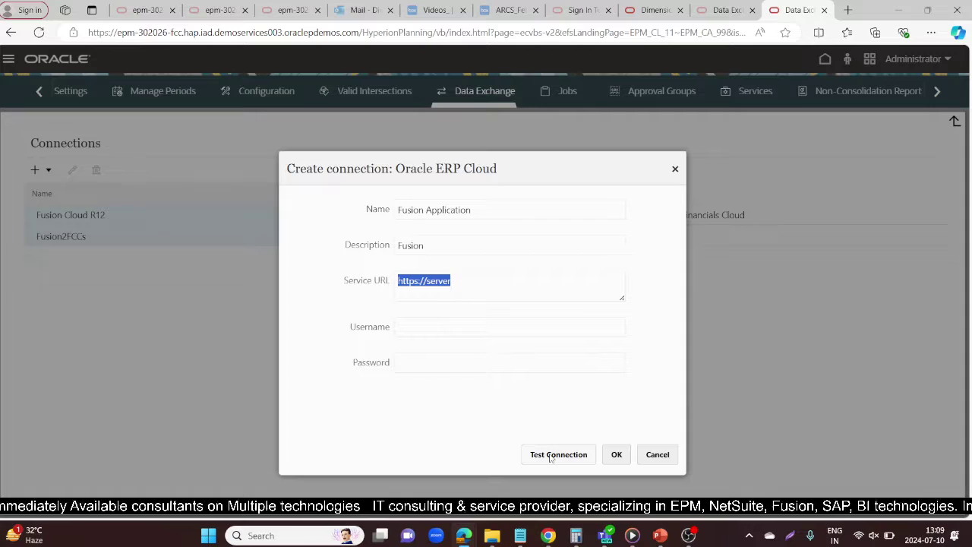
left_click(657, 454)
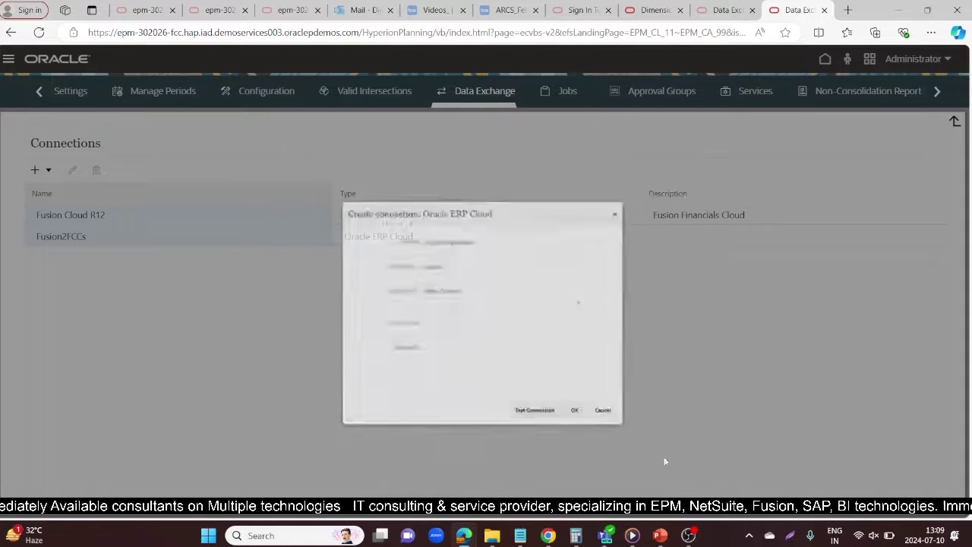
- Test the existing Fusion2FCCs connection, save its configuration, and return to the applications list
left_click(108, 237)
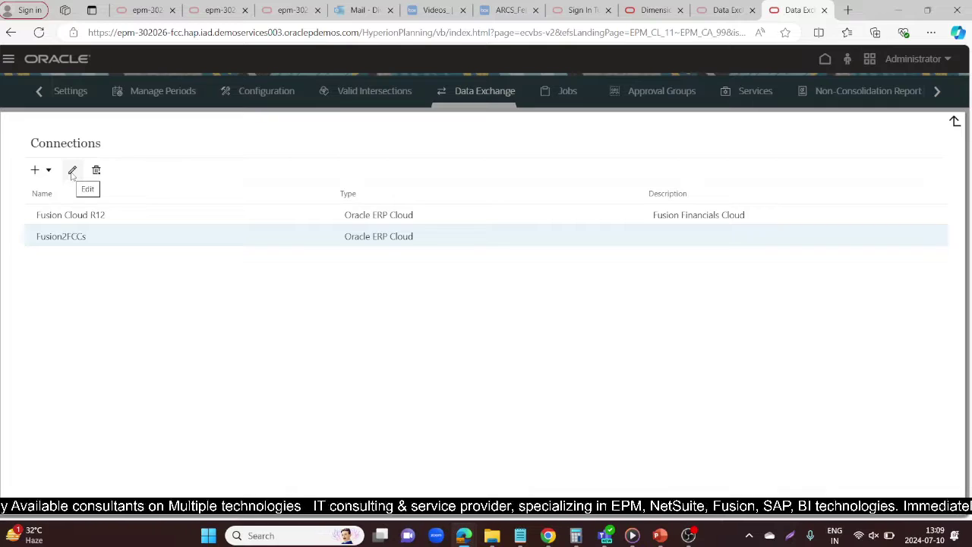
left_click(72, 171)
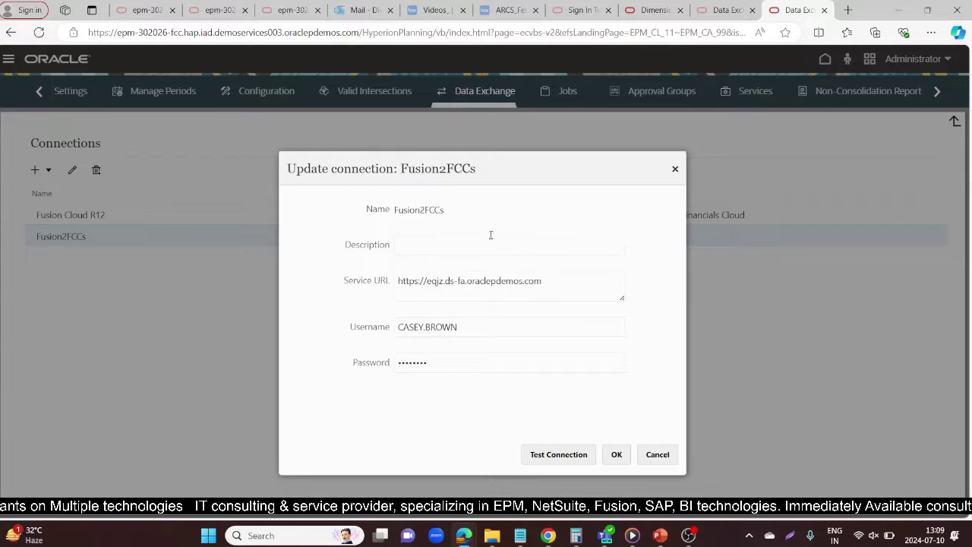
left_click(552, 457)
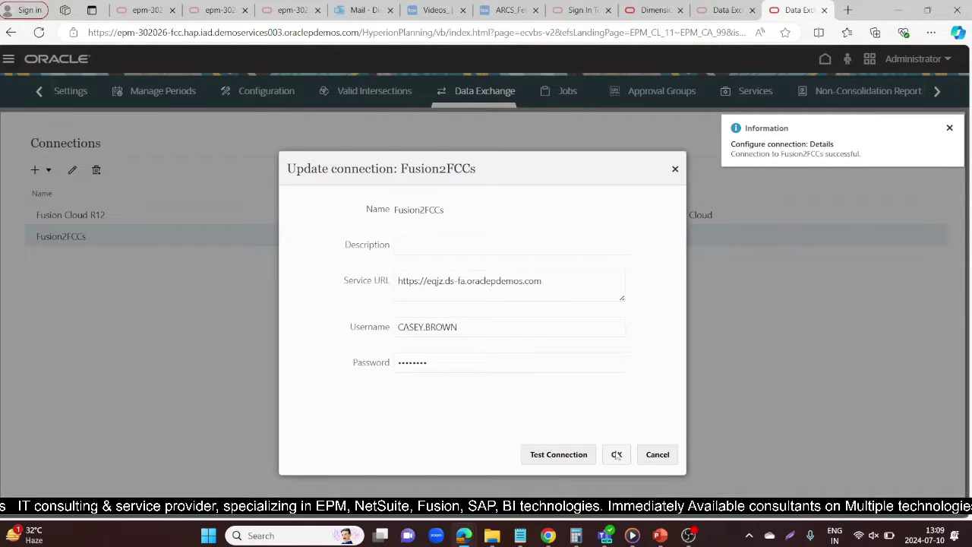
left_click(615, 454)
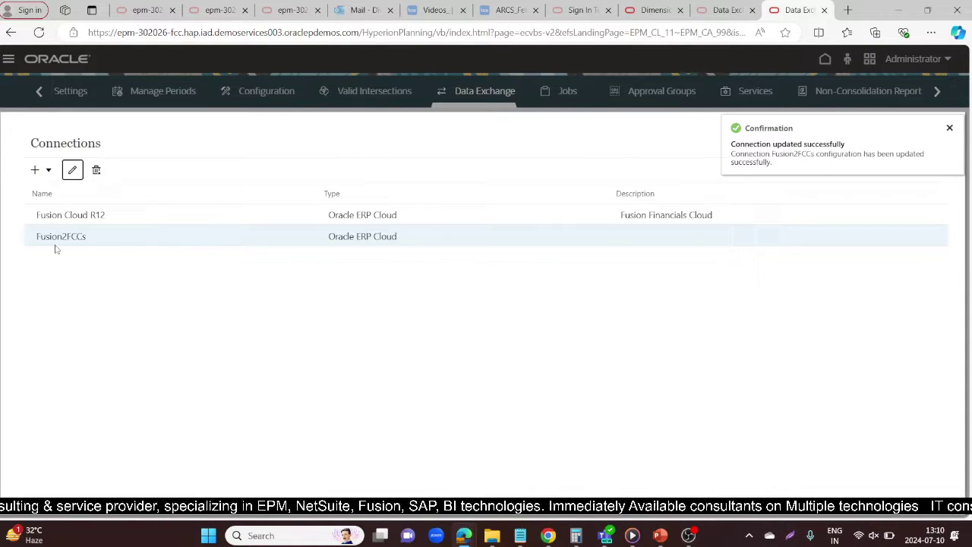
left_click(949, 128)
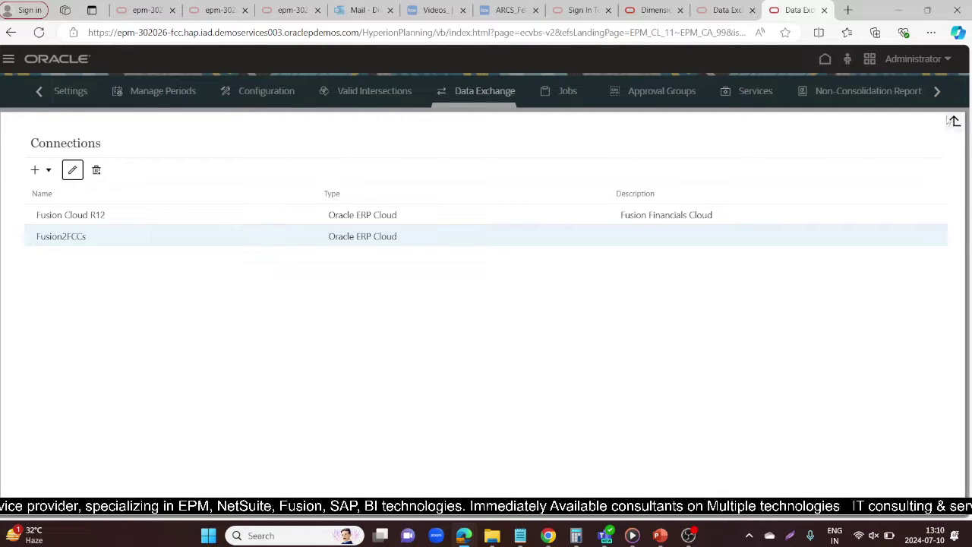
left_click(954, 123)
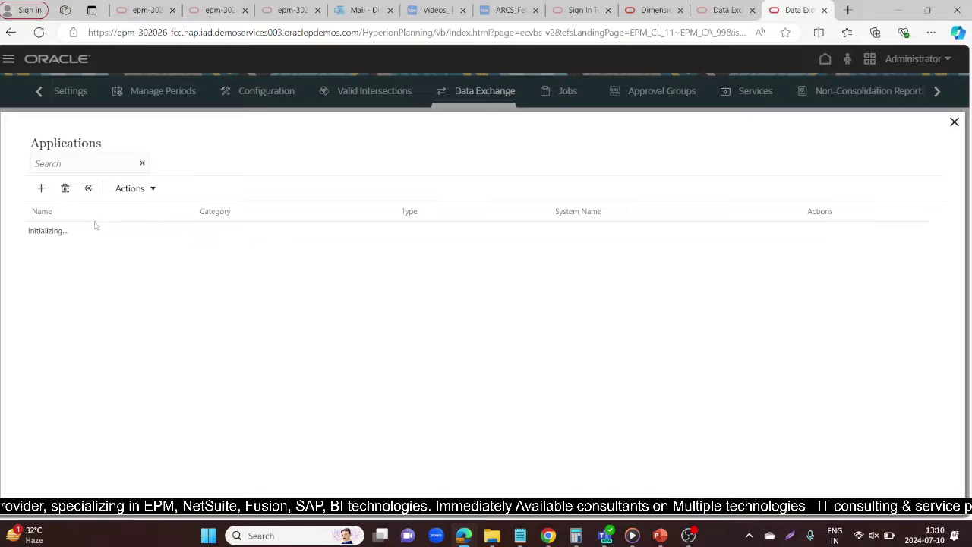
- Run Update Applications with type Oracle ERP Cloud and connection Fusion2FCCs, leaving the filter empty and Budgetary Control off
left_click(138, 191)
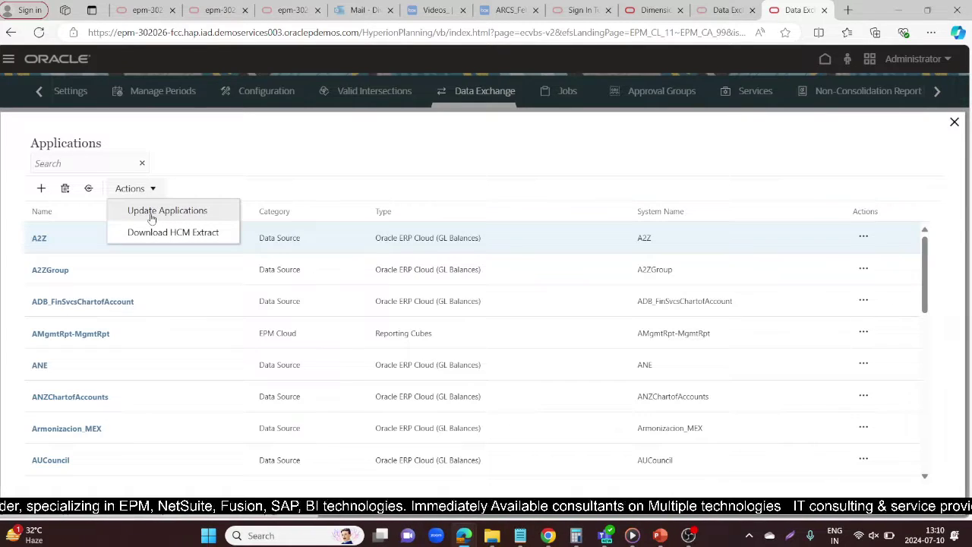
scroll(114, 402, "down", 2)
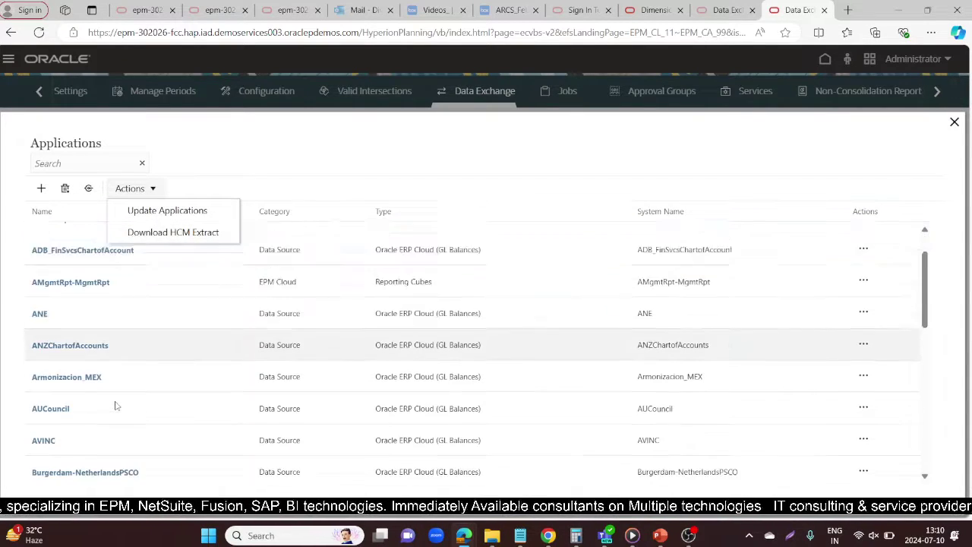
scroll(115, 405, "down", 2)
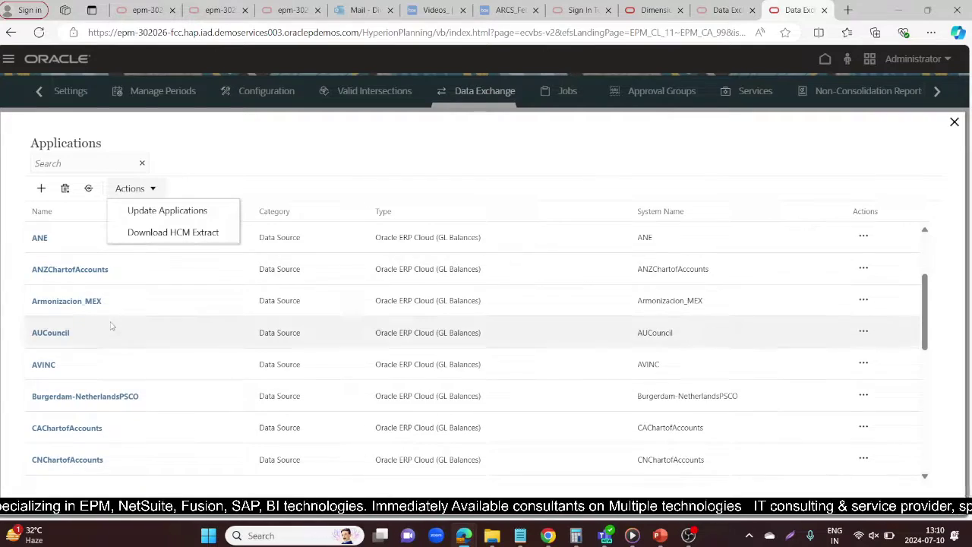
scroll(111, 376, "down", 2)
scroll(113, 375, "down", 2)
scroll(113, 375, "down", 4)
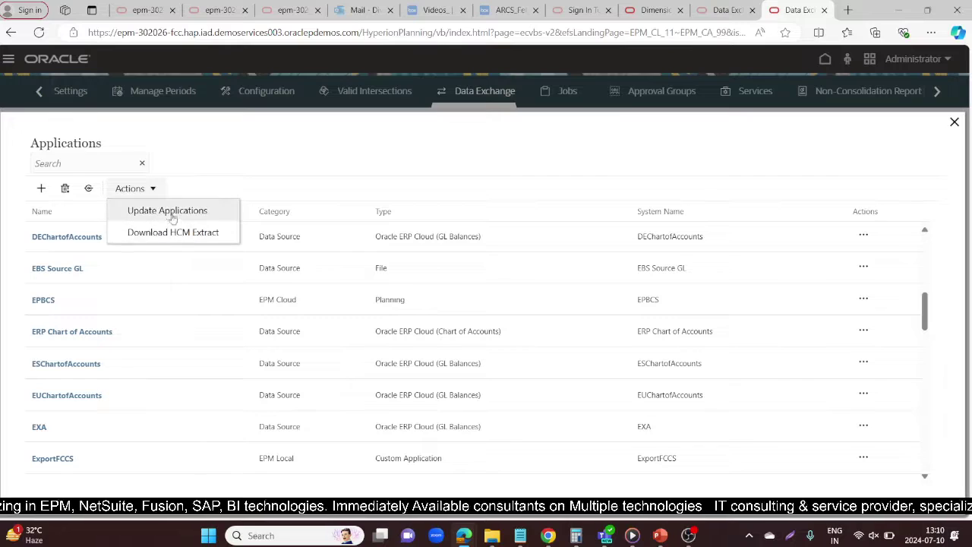
left_click(195, 211)
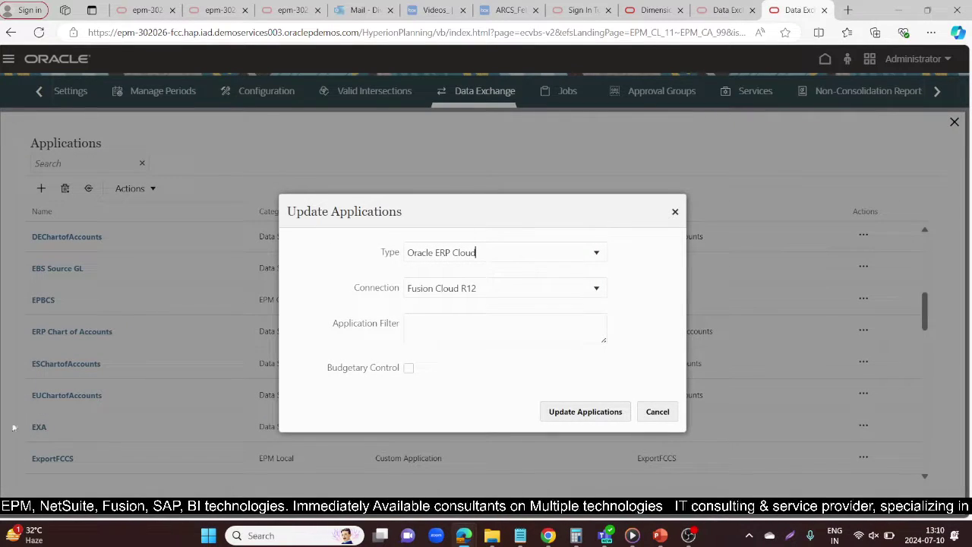
left_click(597, 254)
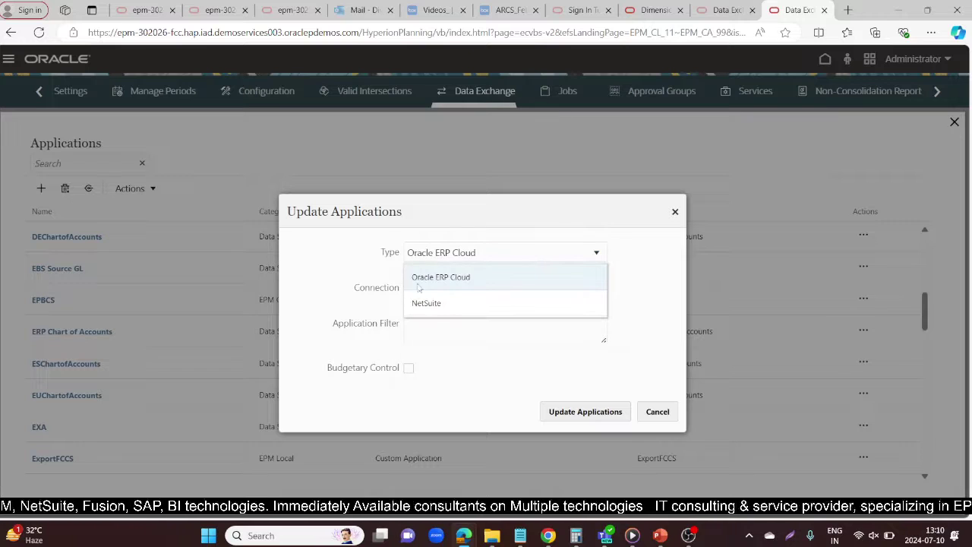
left_click(441, 277)
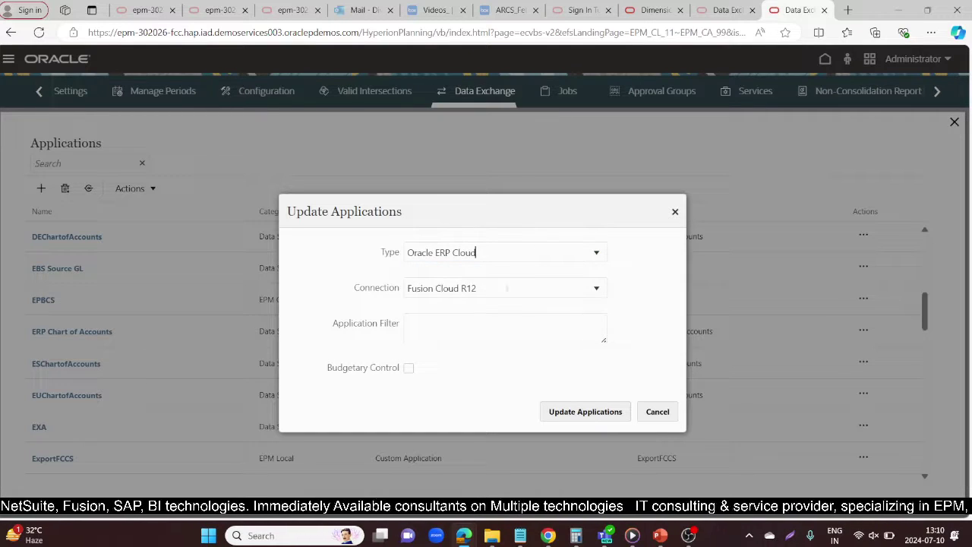
left_click(597, 292)
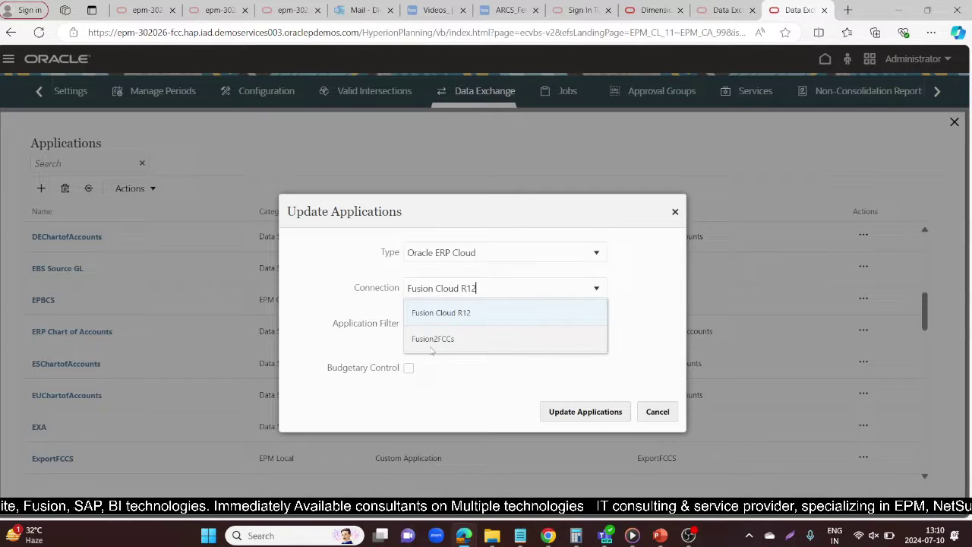
left_click(427, 339)
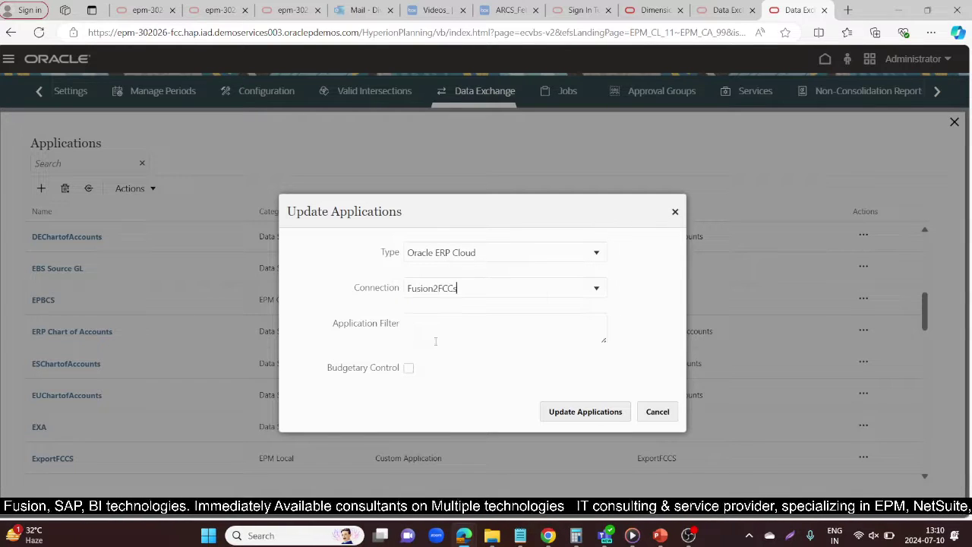
left_click(599, 417)
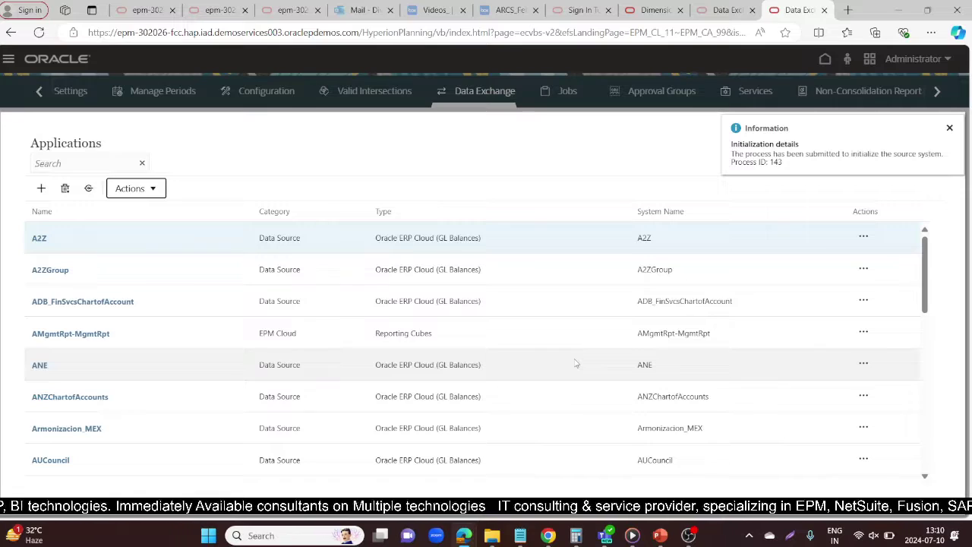
left_click(949, 127)
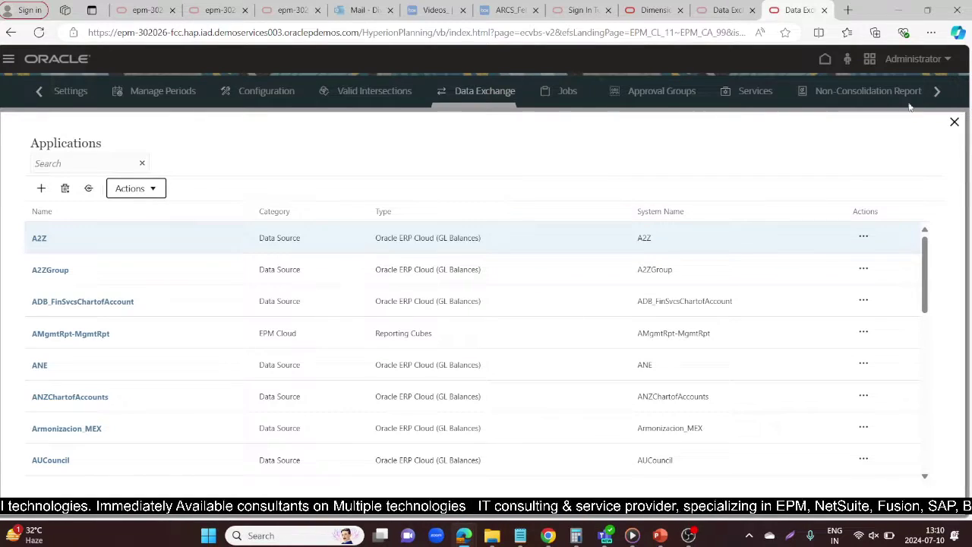
- Close the applications list, open Data Management from the Navigator, and display its Process Details
left_click(954, 123)
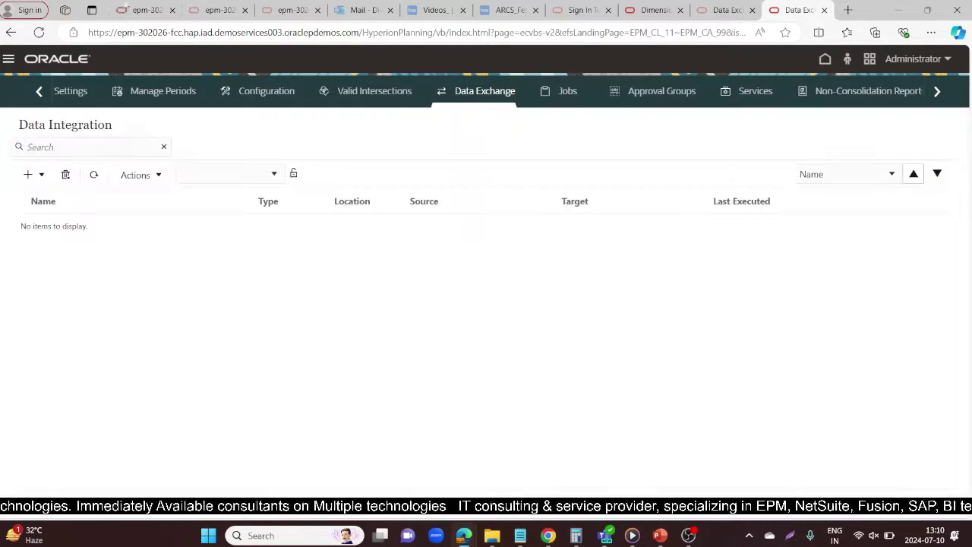
left_click(8, 59)
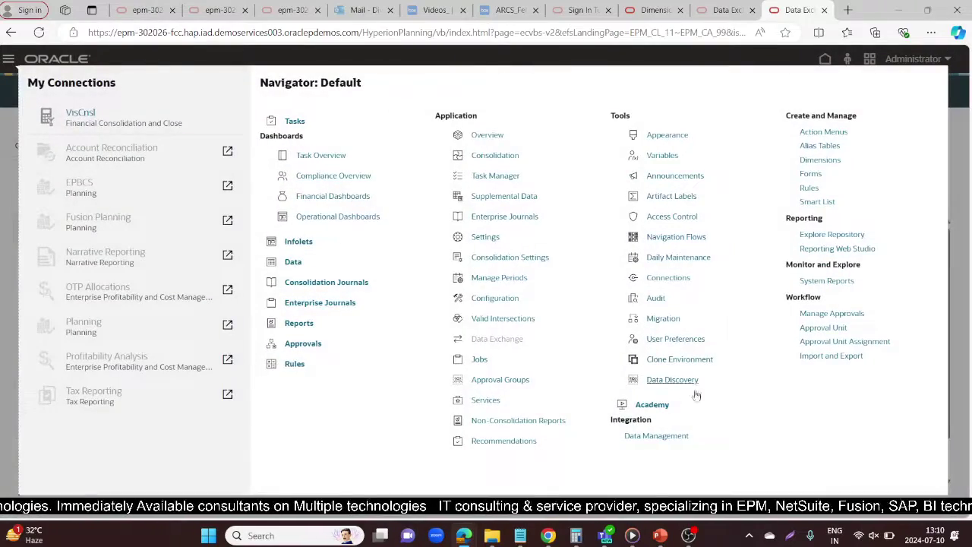
left_click(652, 495)
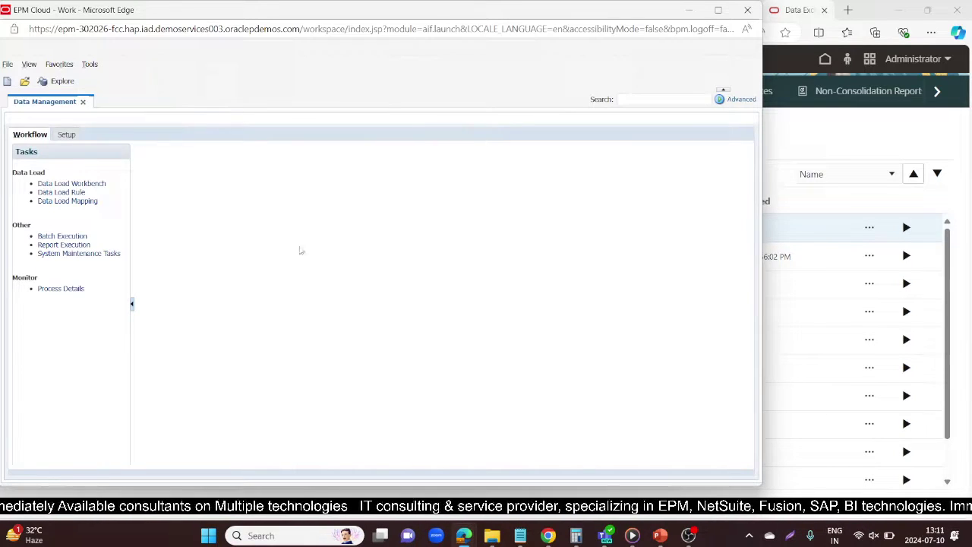
left_click(60, 289)
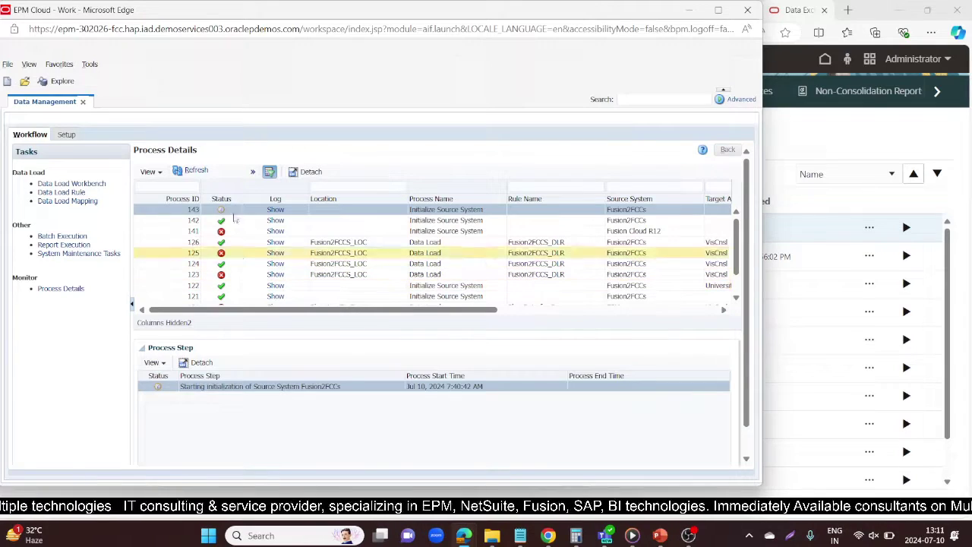
- Examine the process steps of Initialize Source System processes 122 and 143, including the refresh entry for the ProgressUK application
left_click(249, 284)
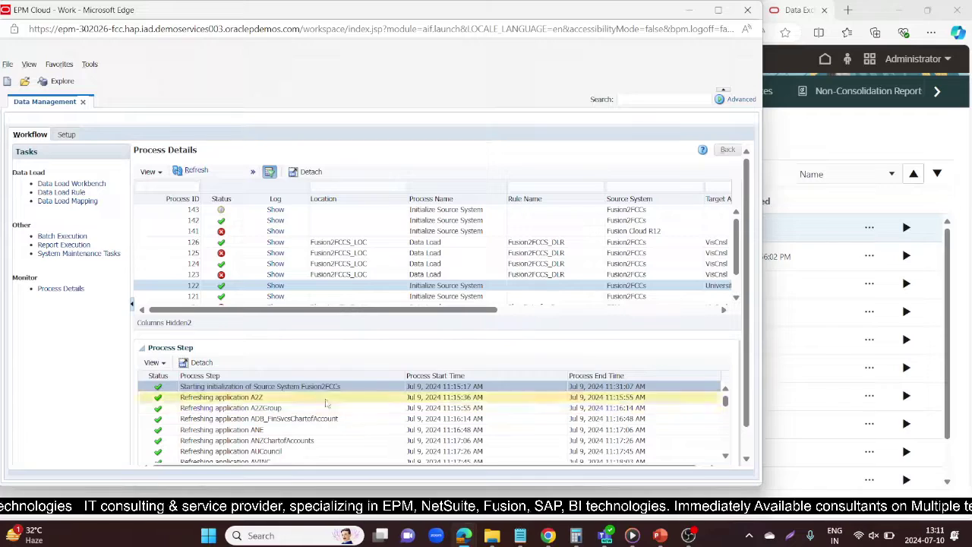
left_click(248, 210)
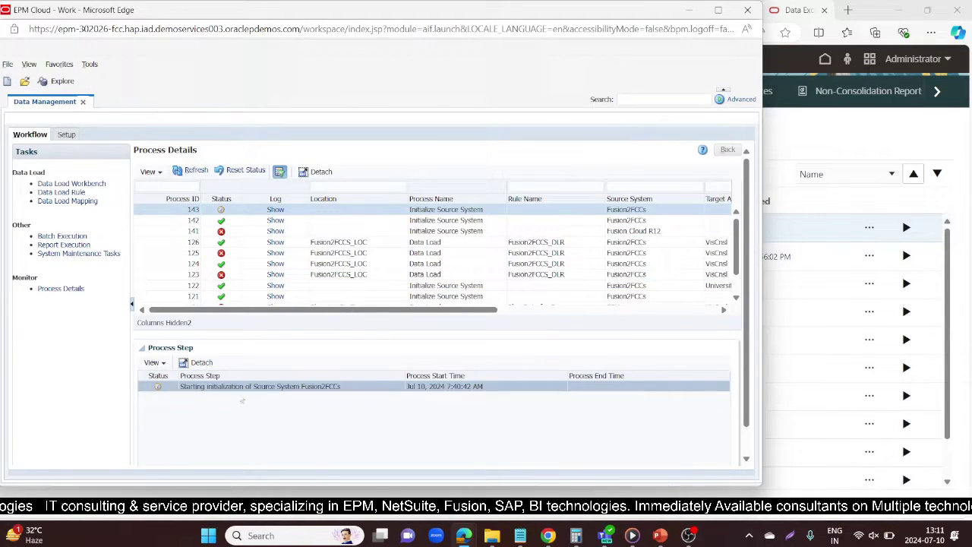
left_click(227, 286)
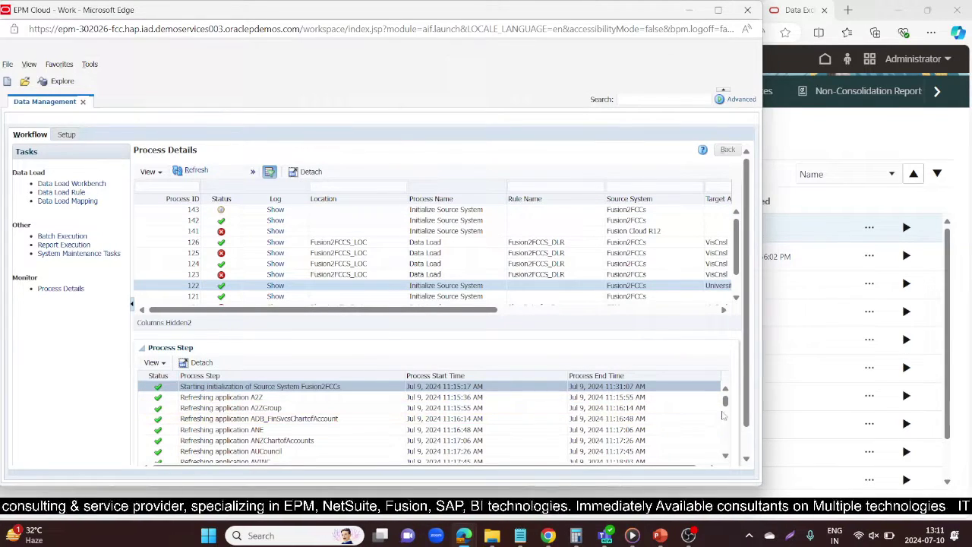
scroll(343, 422, "down", 2)
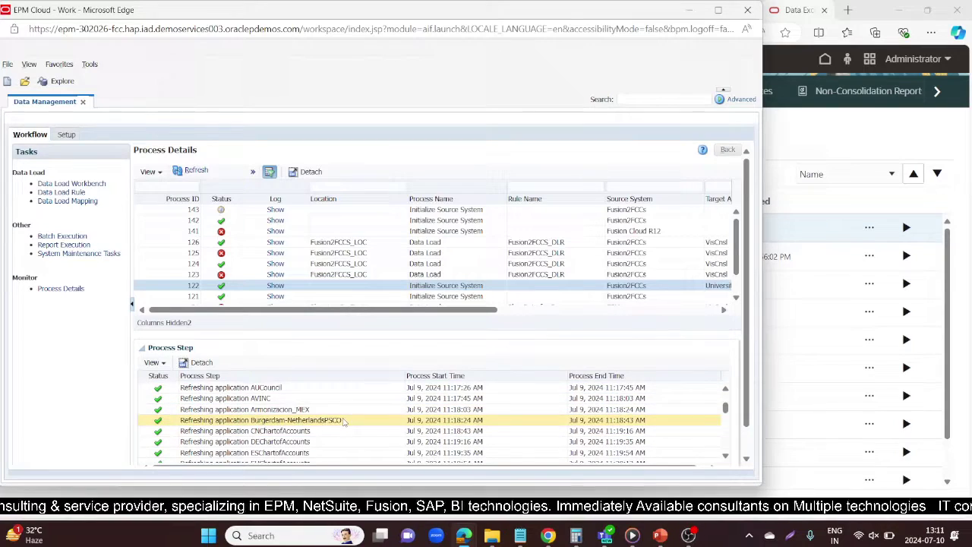
scroll(344, 422, "down", 2)
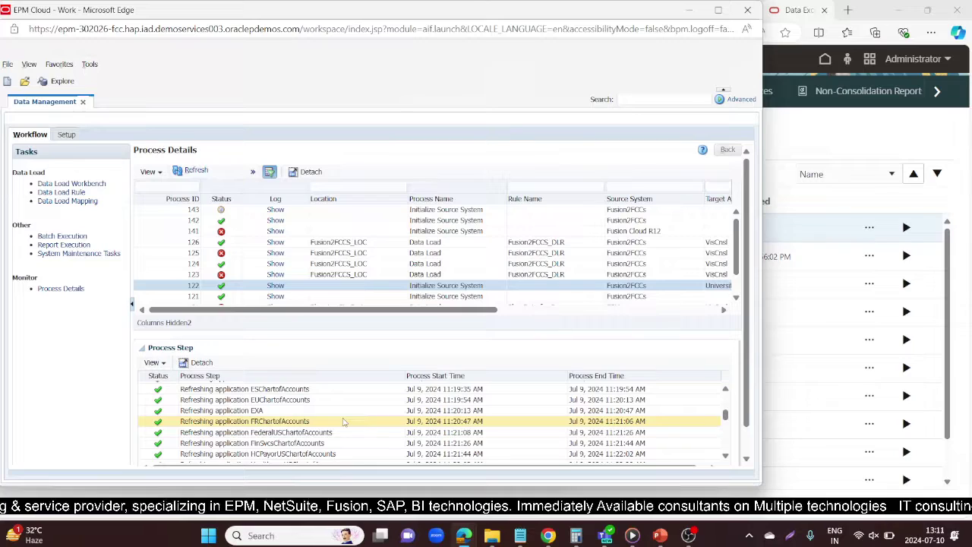
scroll(344, 422, "up", 5)
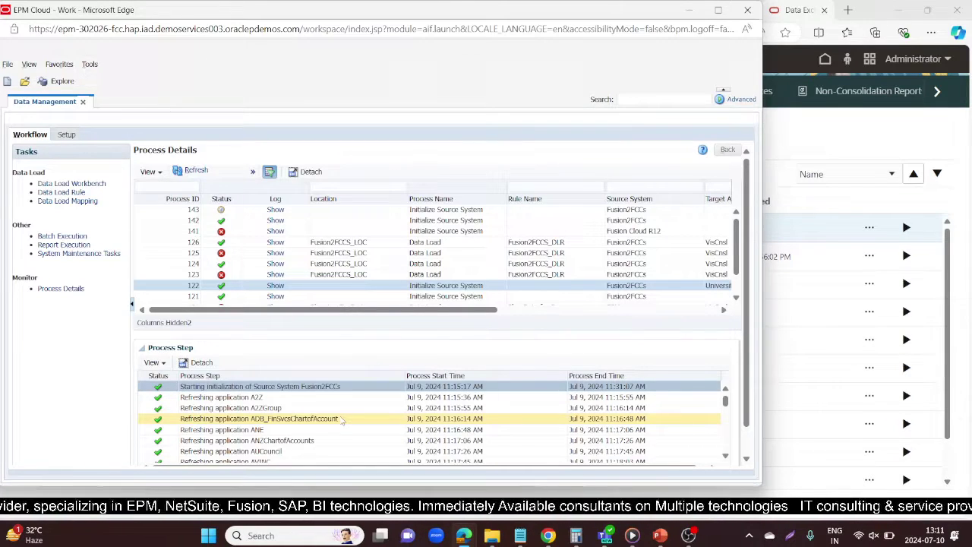
scroll(342, 420, "down", 2)
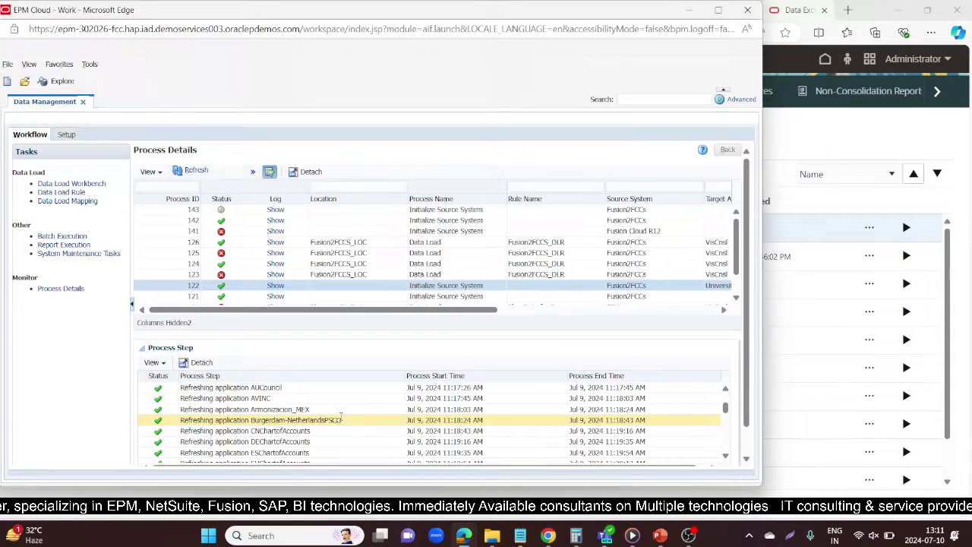
scroll(342, 419, "down", 3)
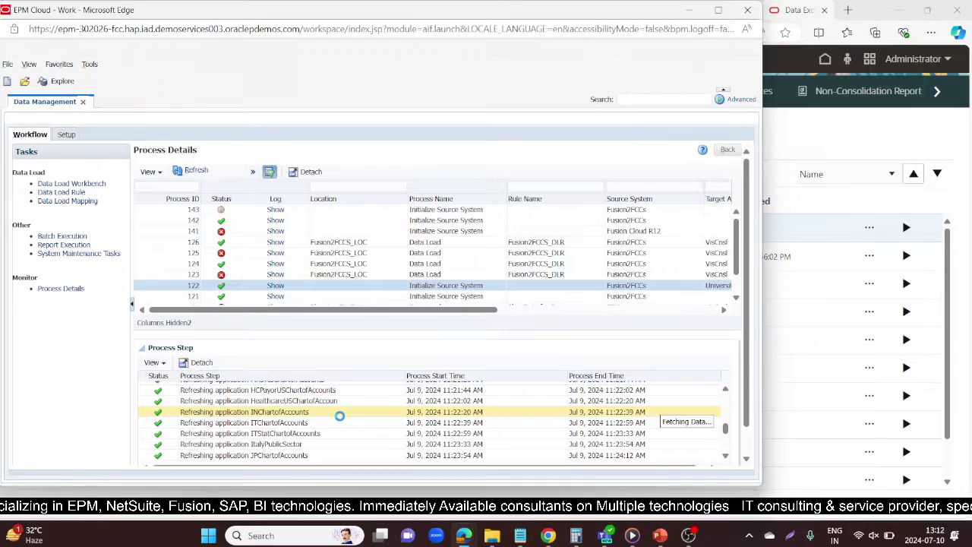
scroll(342, 421, "down", 3)
left_click(302, 417)
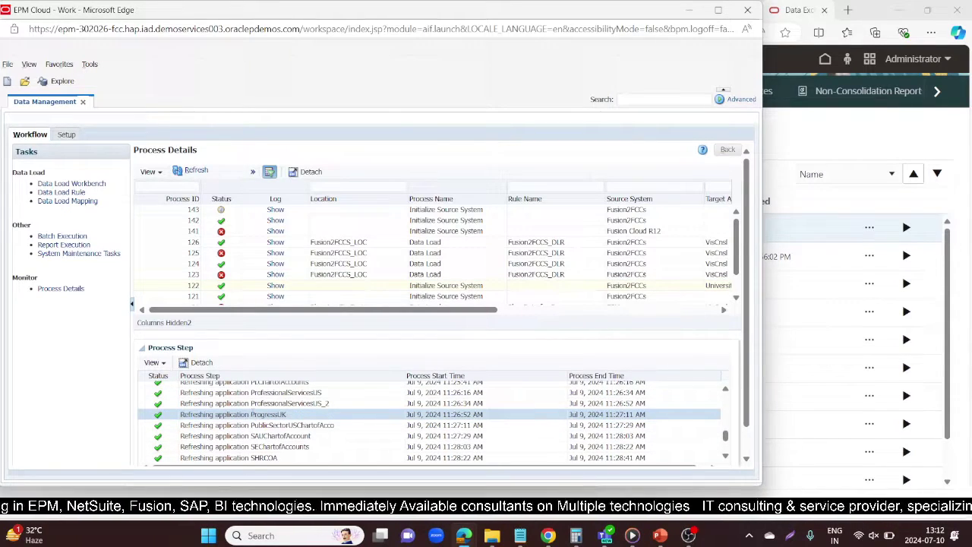
left_click_drag(250, 414, 289, 417)
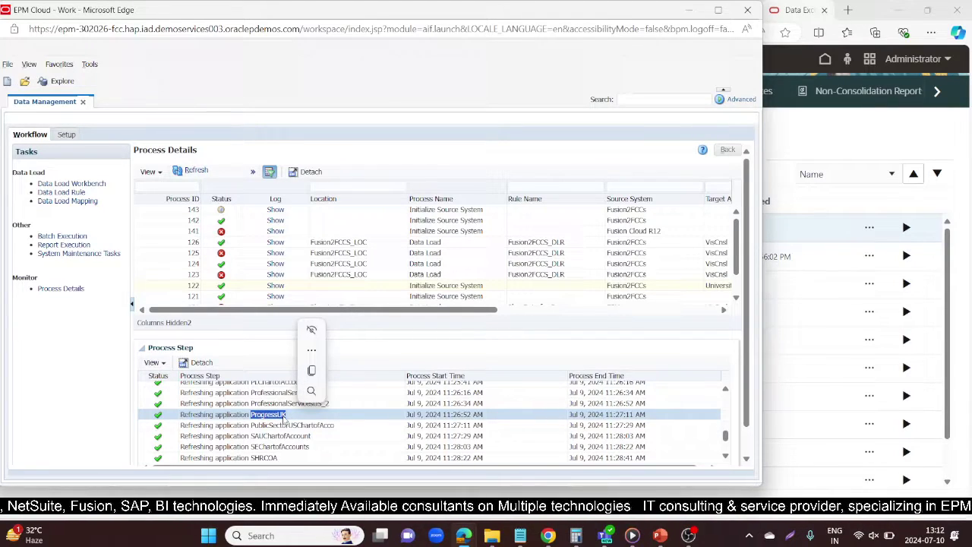
- Show the Data Management setup tasks, then return to the Data Integration page and open its Applications list
left_click(64, 136)
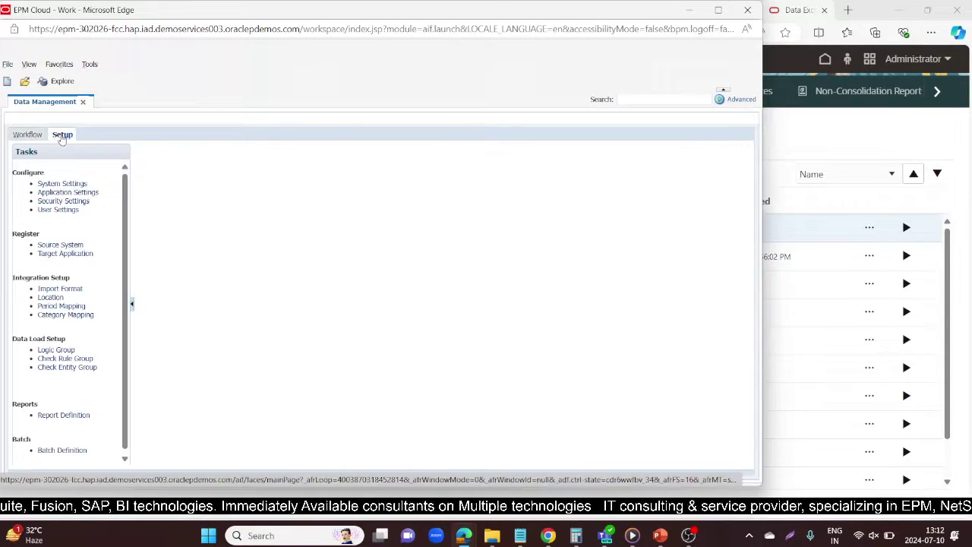
left_click(686, 11)
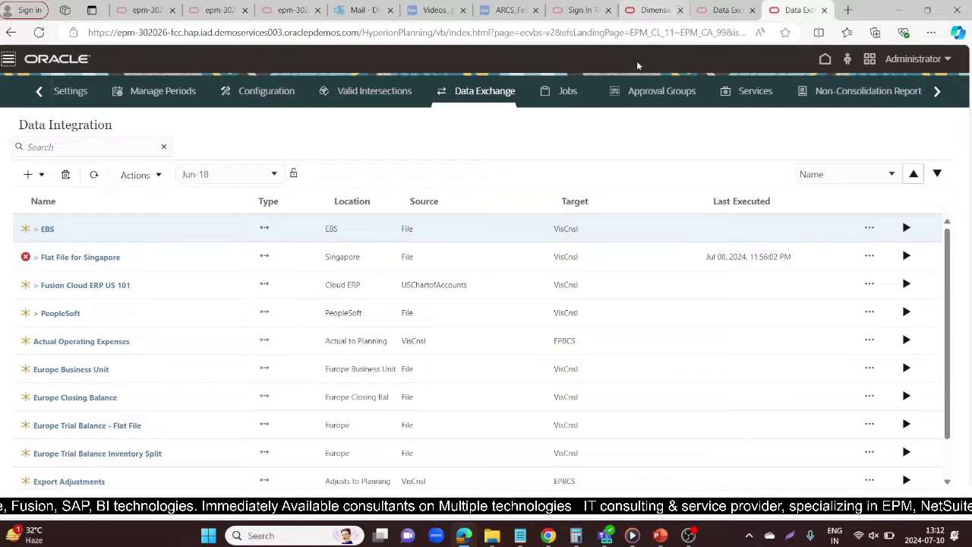
left_click(155, 175)
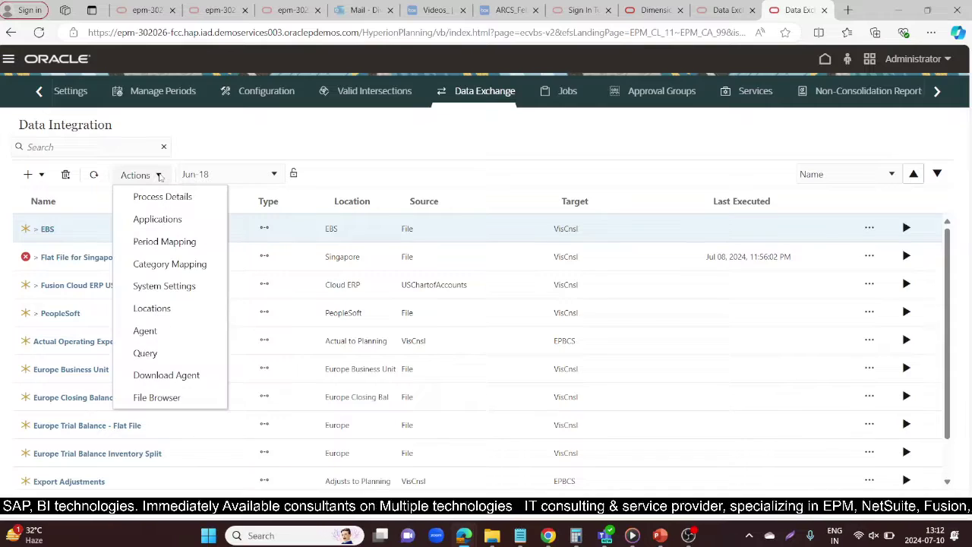
left_click(153, 220)
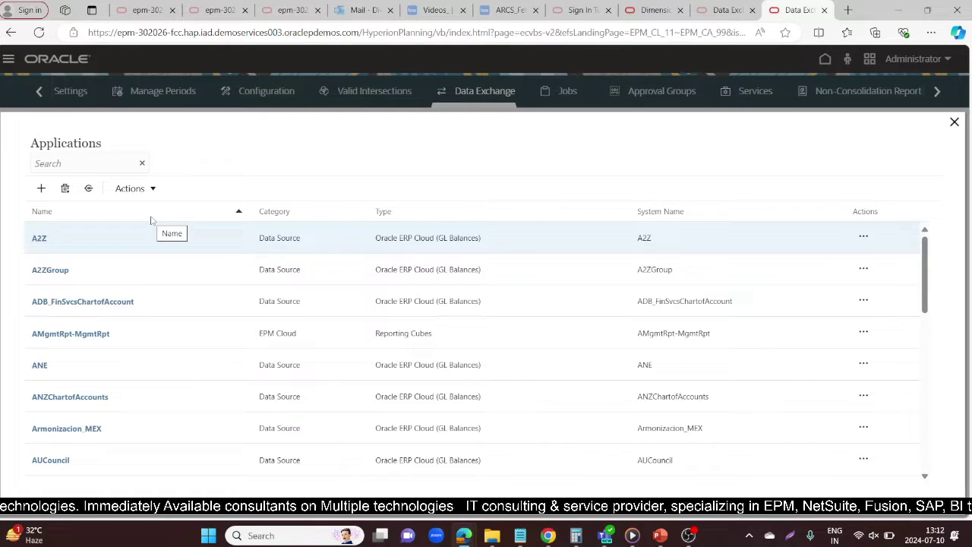
left_click(41, 188)
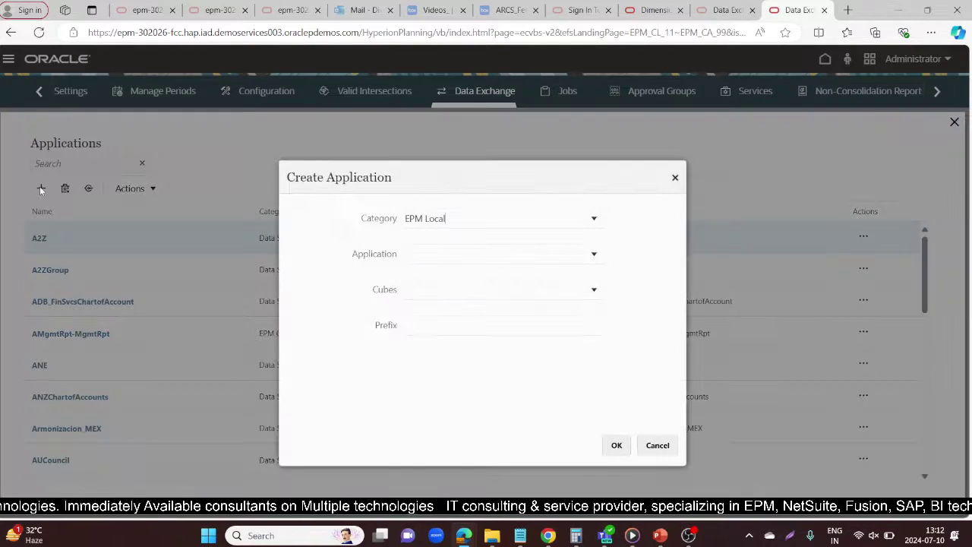
left_click(587, 220)
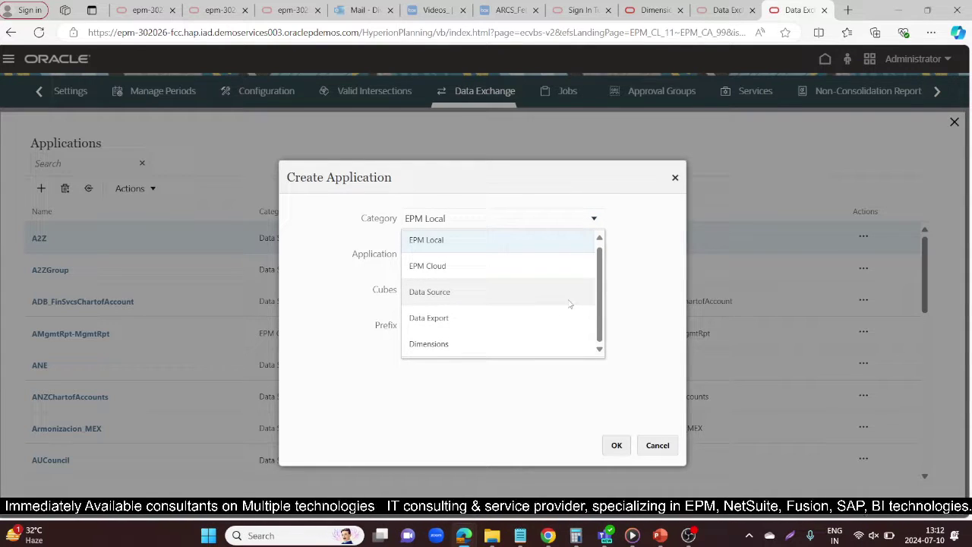
left_click(486, 242)
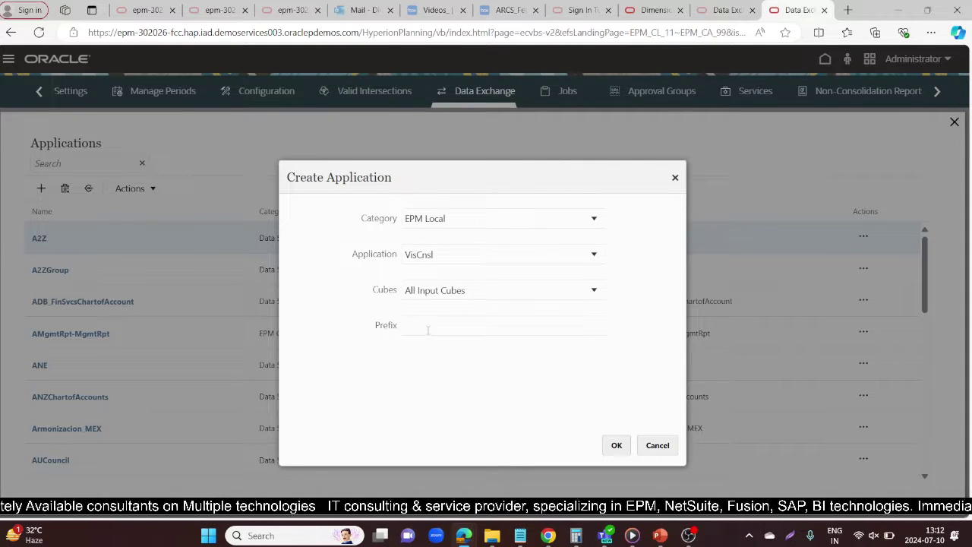
left_click(656, 445)
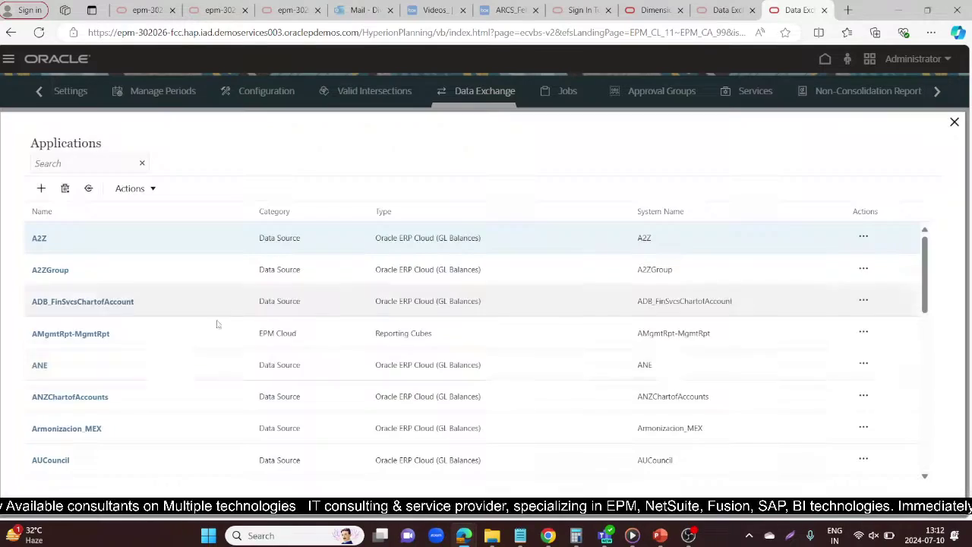
- Look through the Applications list to review the registered data sources and EPM applications
scroll(190, 347, "down", 1)
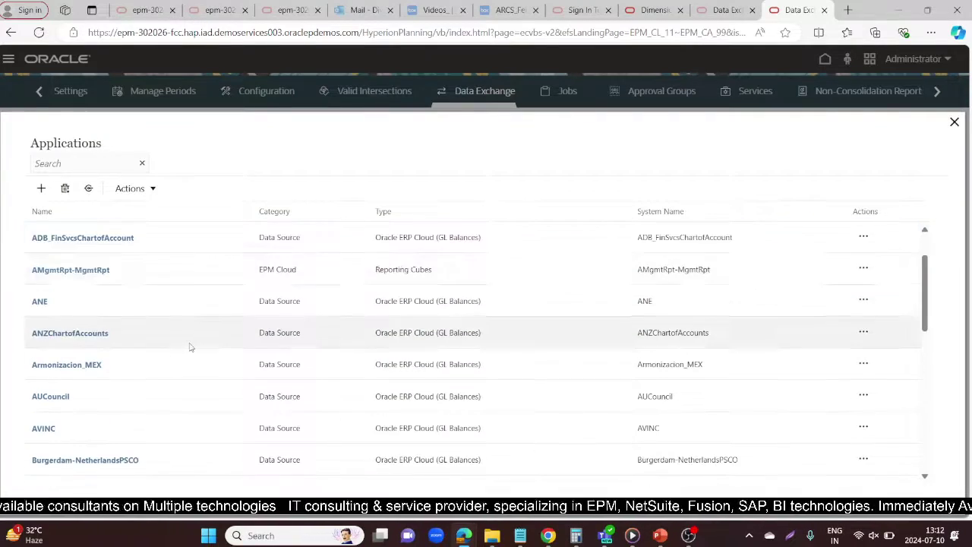
scroll(189, 347, "down", 5)
scroll(191, 347, "down", 6)
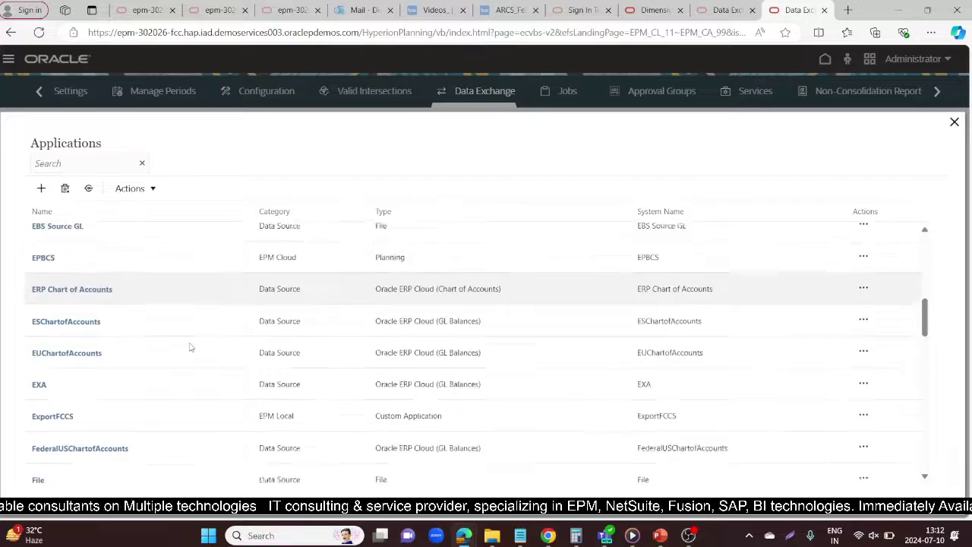
scroll(191, 347, "down", 8)
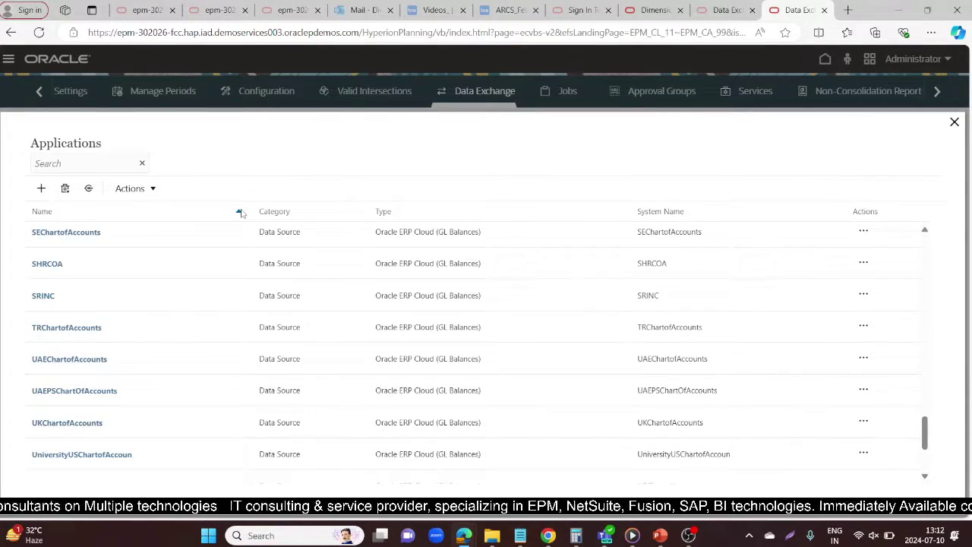
- Switch to the Data Management window and review the source, target and mappings of the Fusion2FCCs_IMF import format
key("alt+Tab")
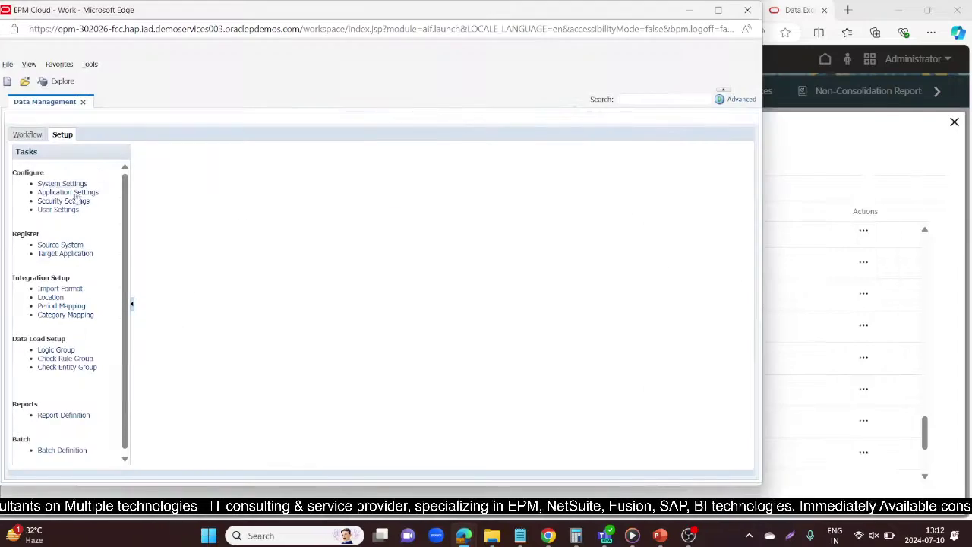
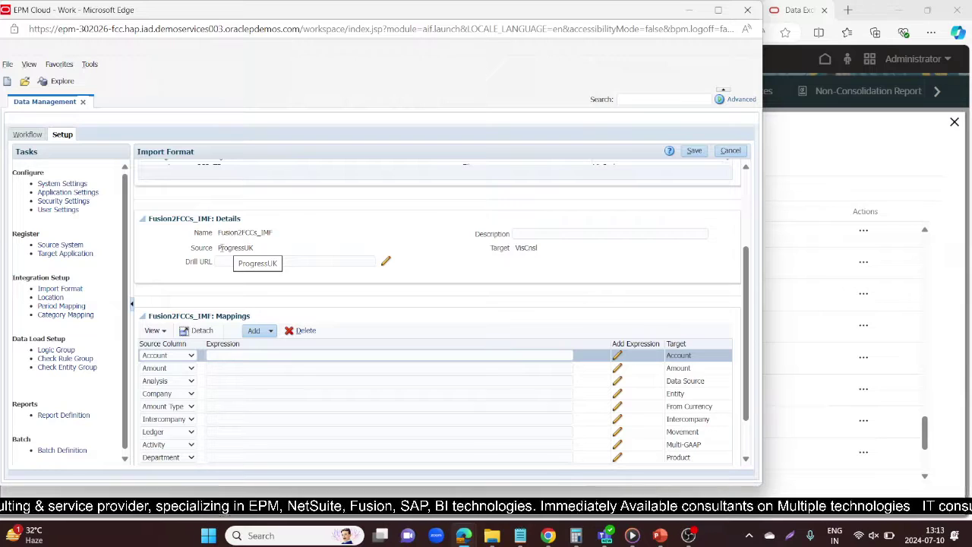
left_click_drag(252, 248, 219, 252)
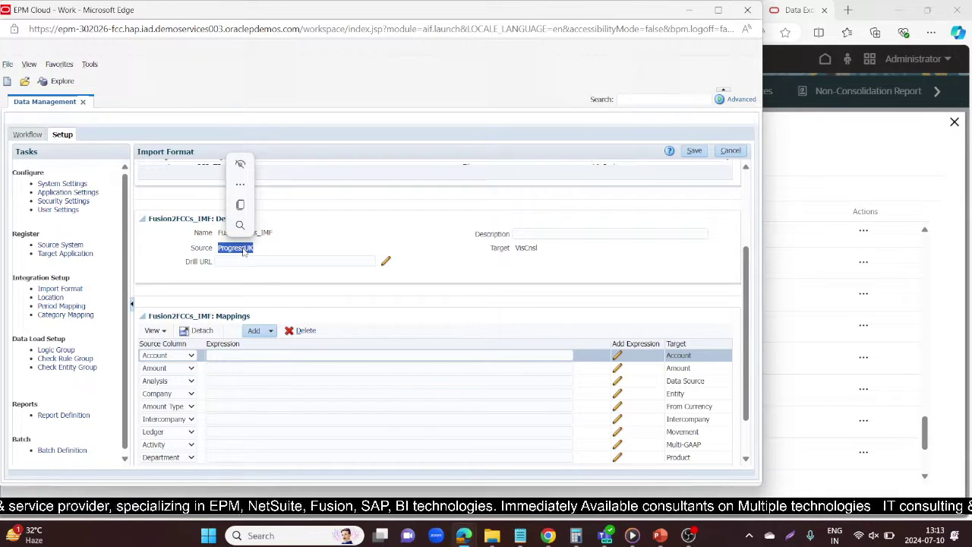
left_click(534, 250)
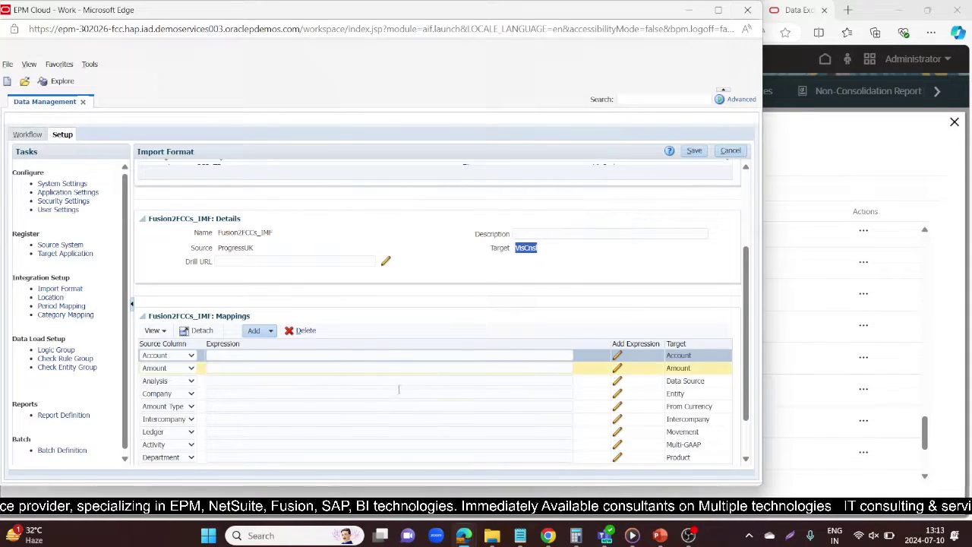
scroll(395, 389, "down", 2)
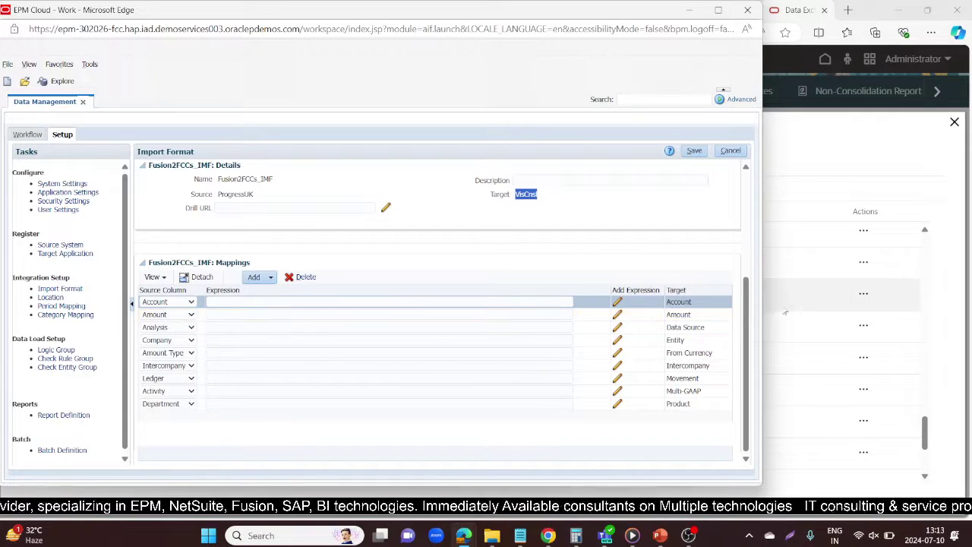
- Map the Account source column to the Account target, check the source options for Data Source, and save the Fusion2FCCs_IMF import format
left_click(186, 303)
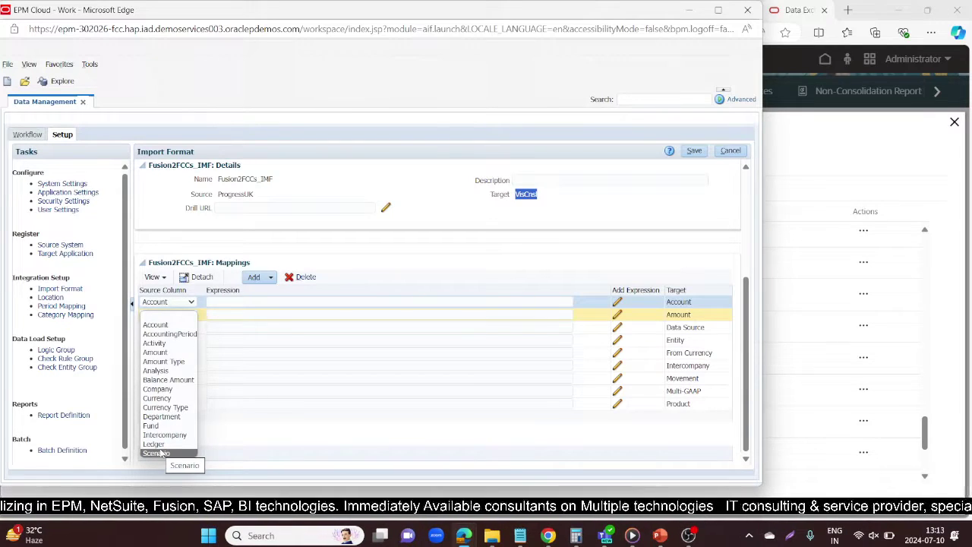
left_click(163, 324)
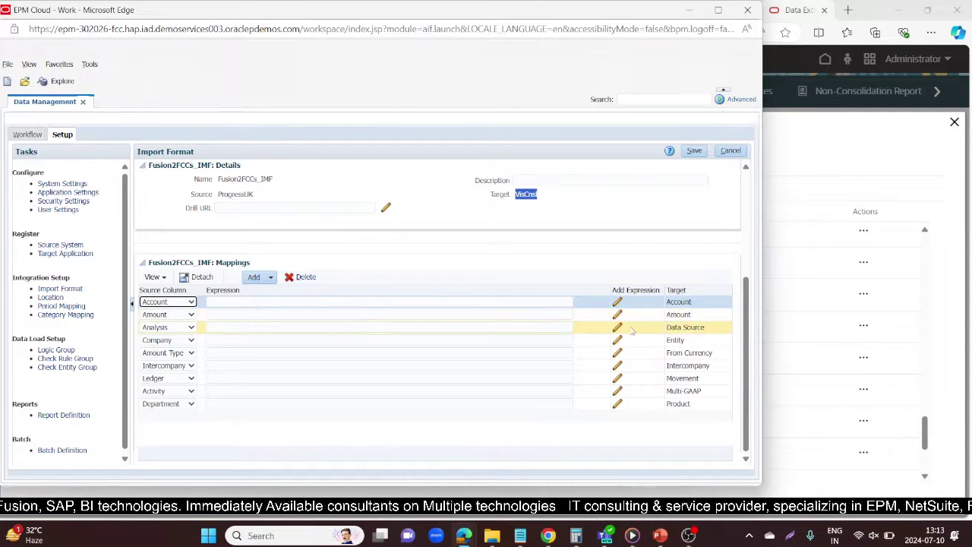
left_click(177, 329)
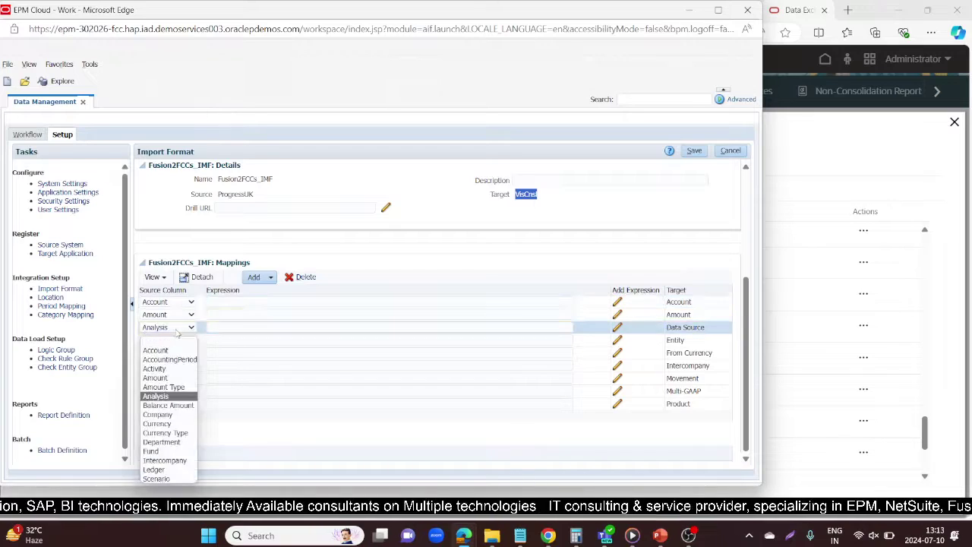
left_click(478, 439)
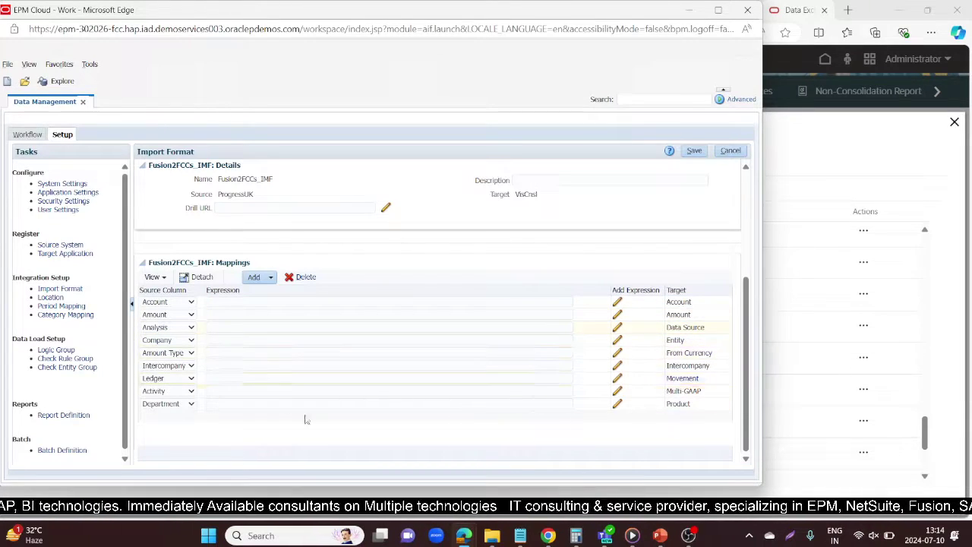
left_click(694, 150)
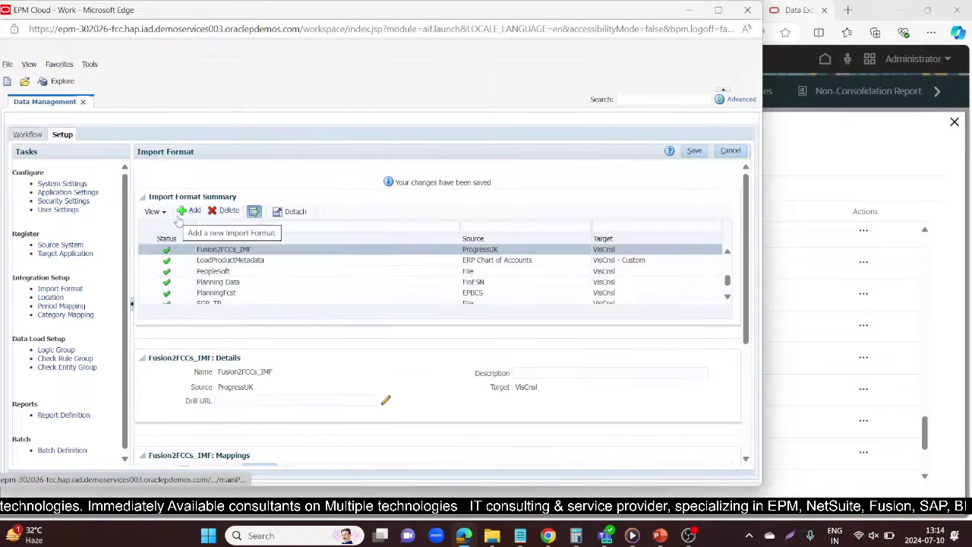
- Open the Location setup, look at the blank detail fields for a new location, and discard the entry
scroll(423, 344, "down", 3)
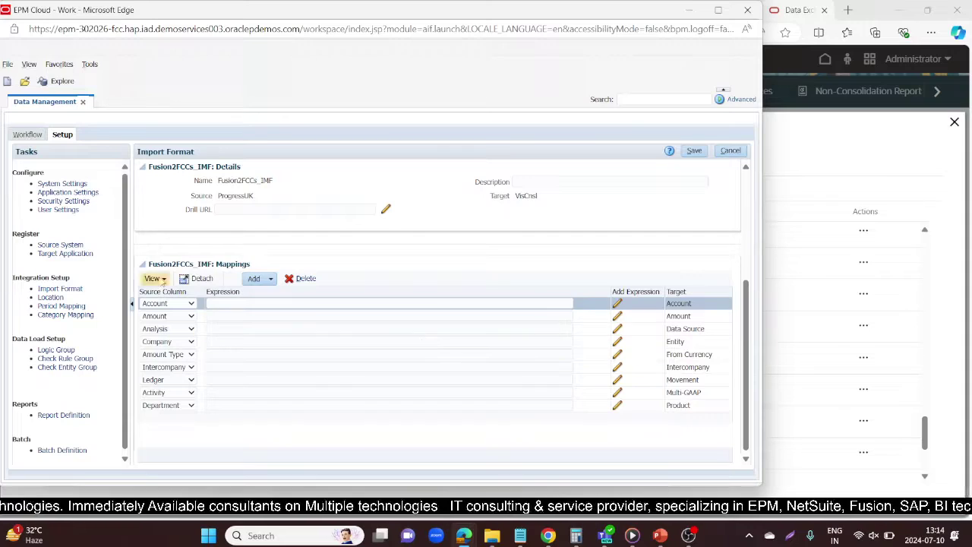
left_click(51, 297)
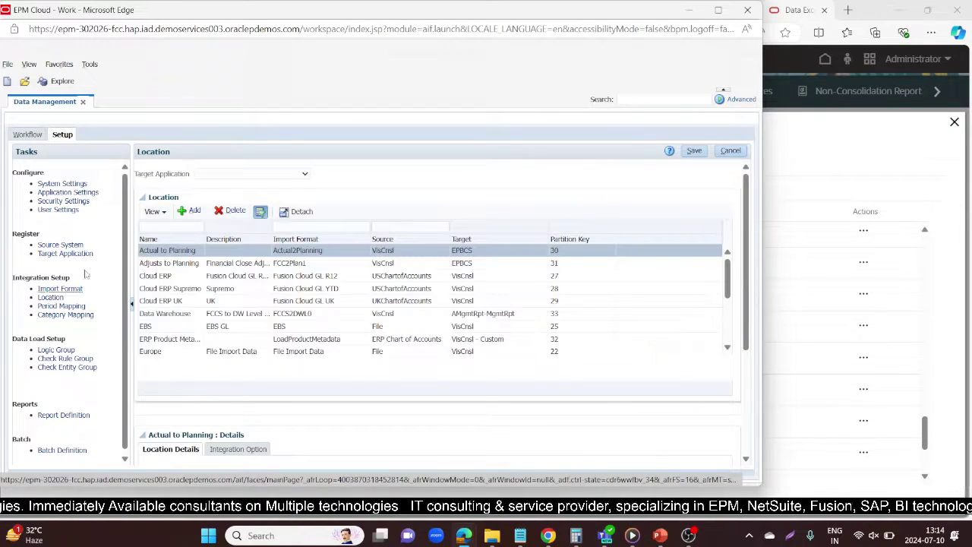
left_click(187, 211)
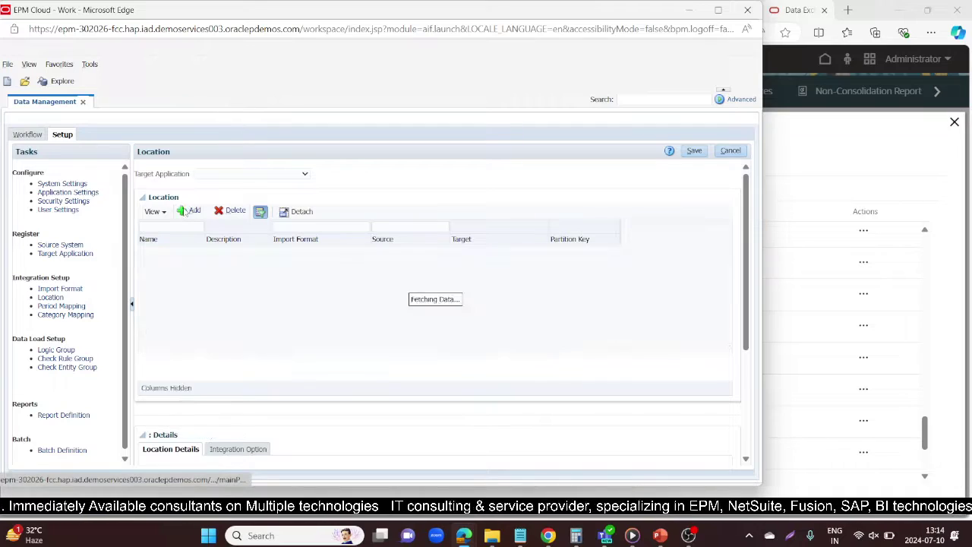
scroll(196, 318, "down", 3)
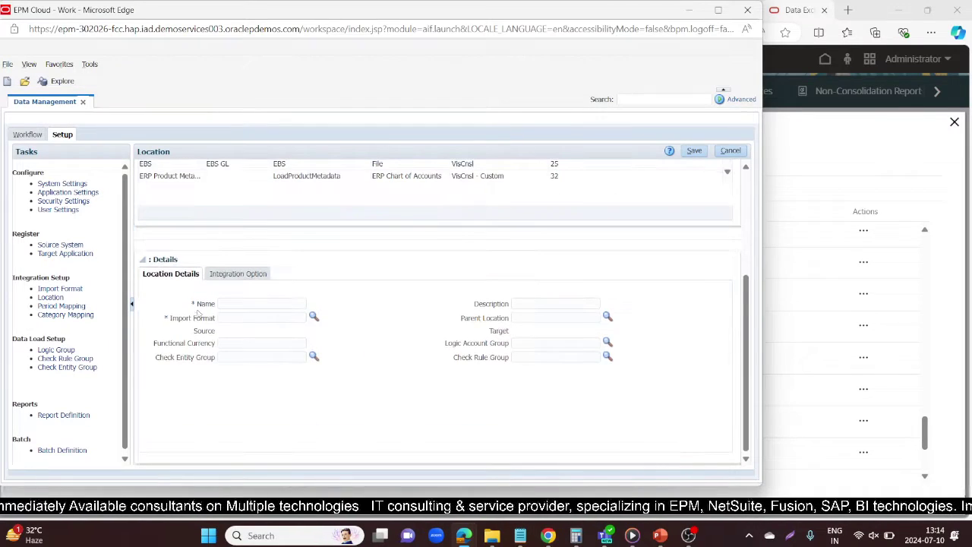
left_click(246, 302)
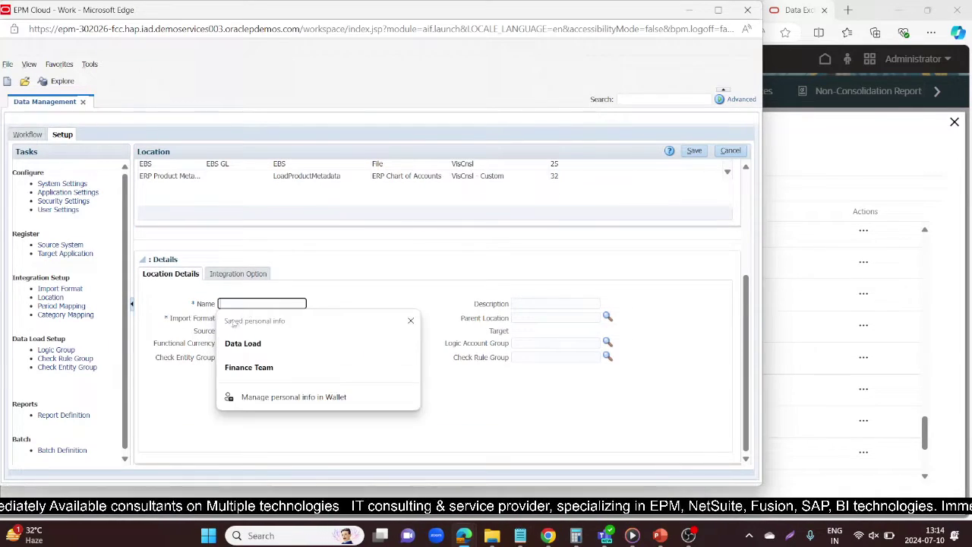
key("Escape")
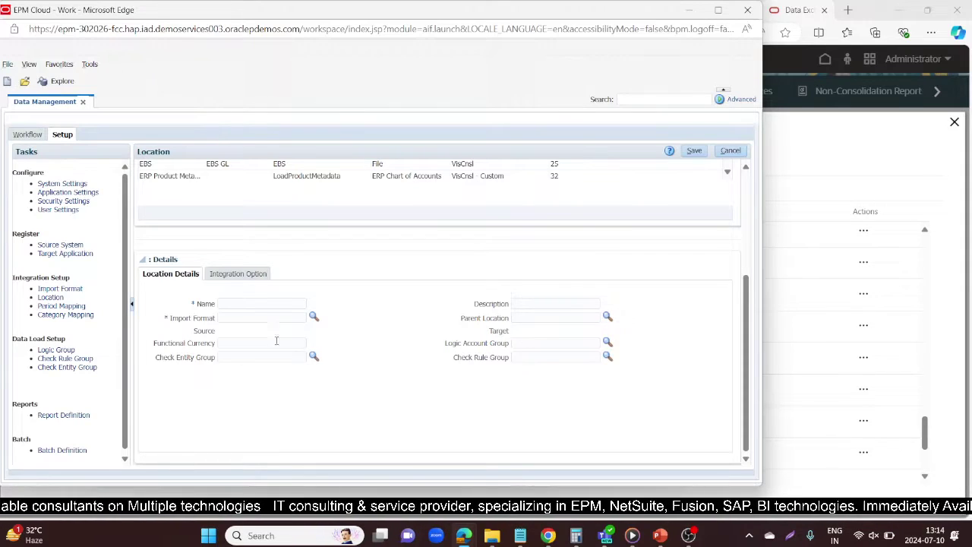
left_click_drag(658, 235, 659, 282)
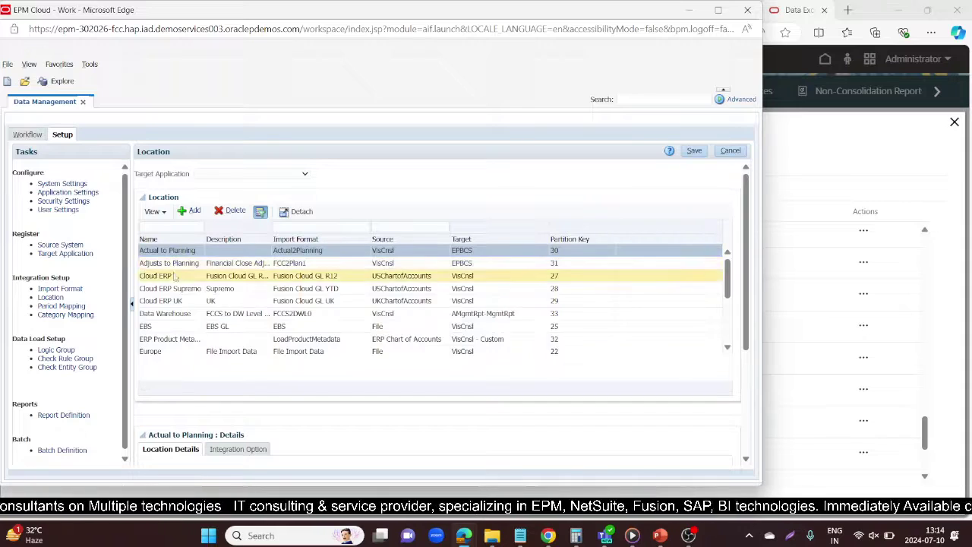
- Select the Fusion2FCCS_LOC location and review its import format, source, target, functional currency and consolidation value
scroll(179, 300, "down", 2)
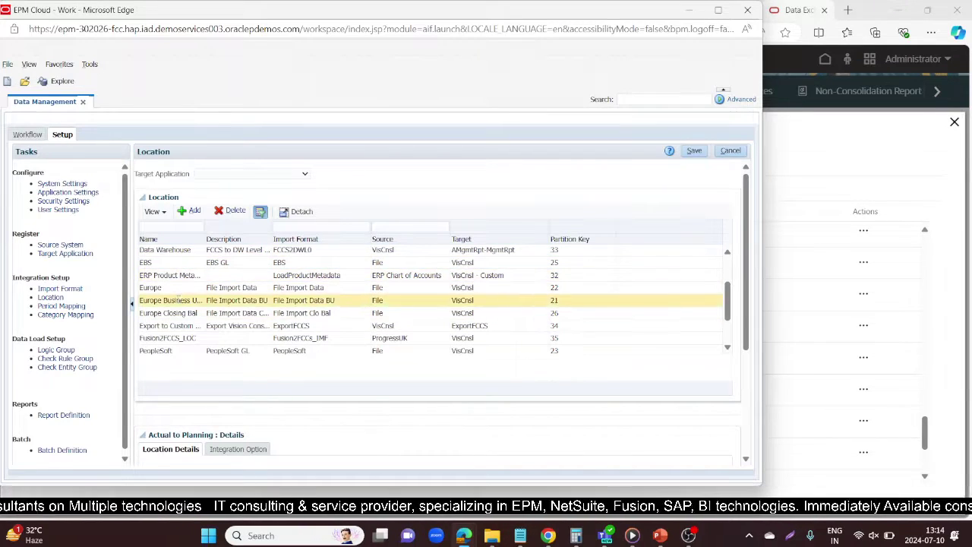
left_click(174, 338)
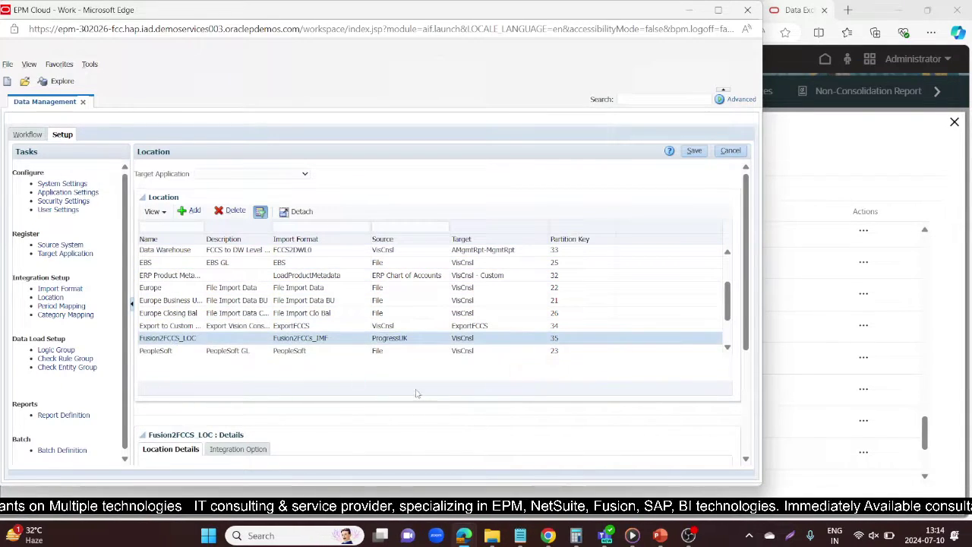
scroll(416, 394, "down", 3)
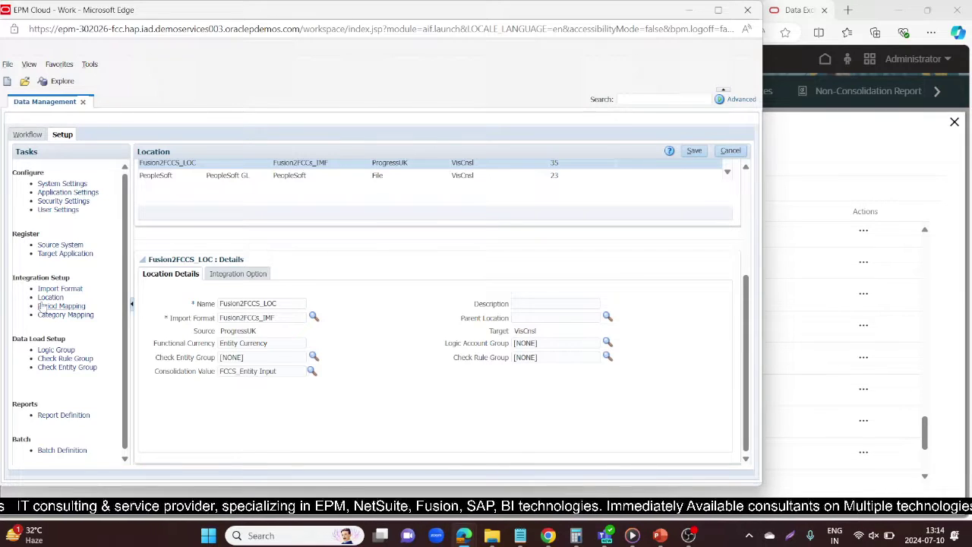
- Open the Data Load Mapping page in the workflow tasks and bring up its point of view selection
left_click(25, 134)
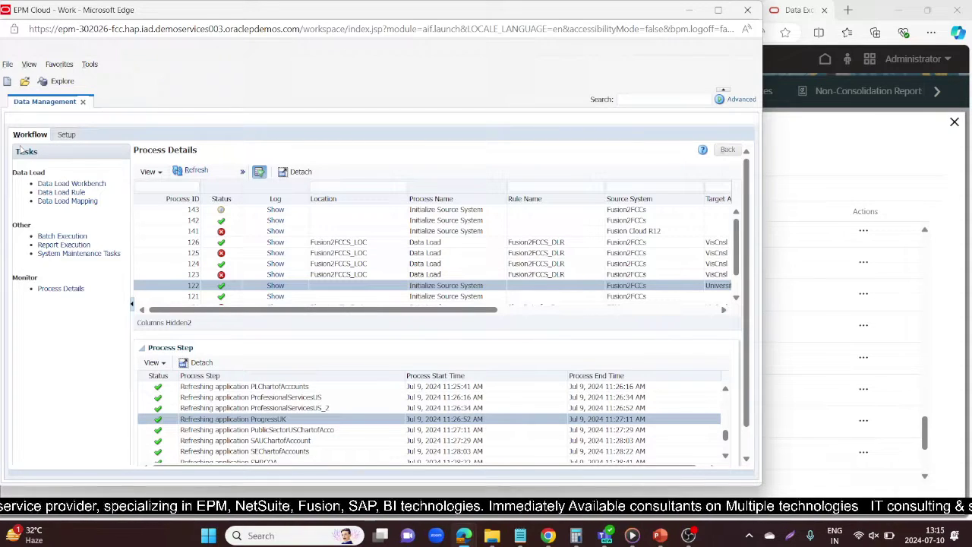
left_click(67, 201)
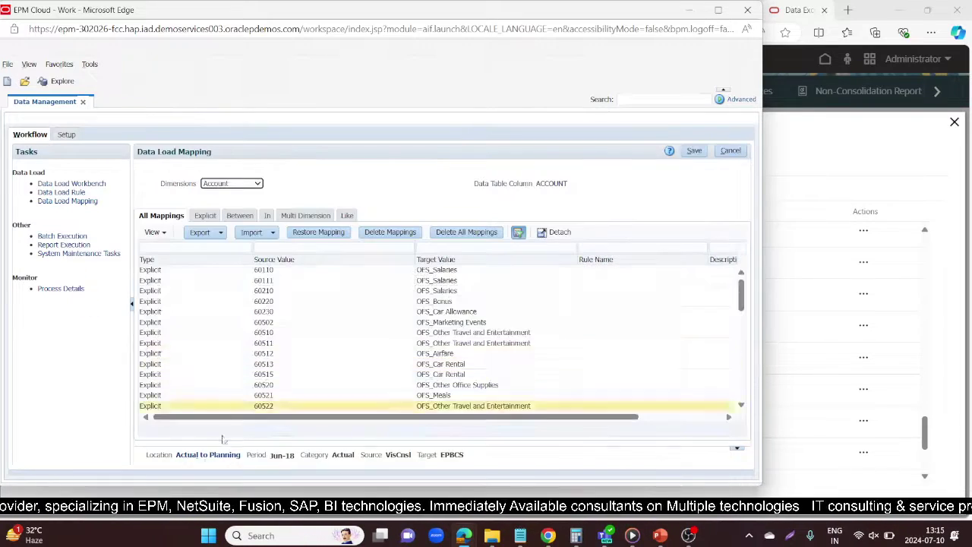
left_click(208, 455)
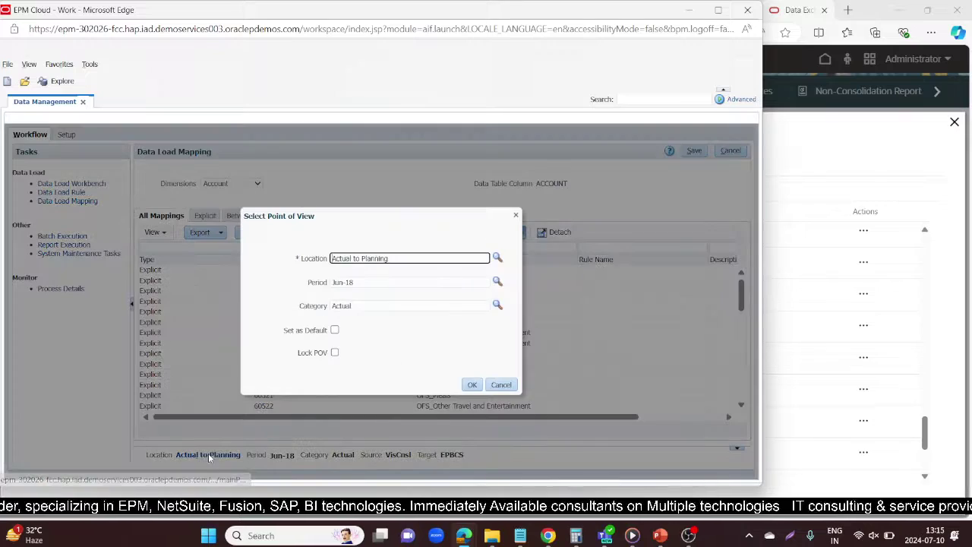
- Clear the location filter, search all locations, and choose Fusion2FCCS_LOC as the point of view's location
left_click(496, 258)
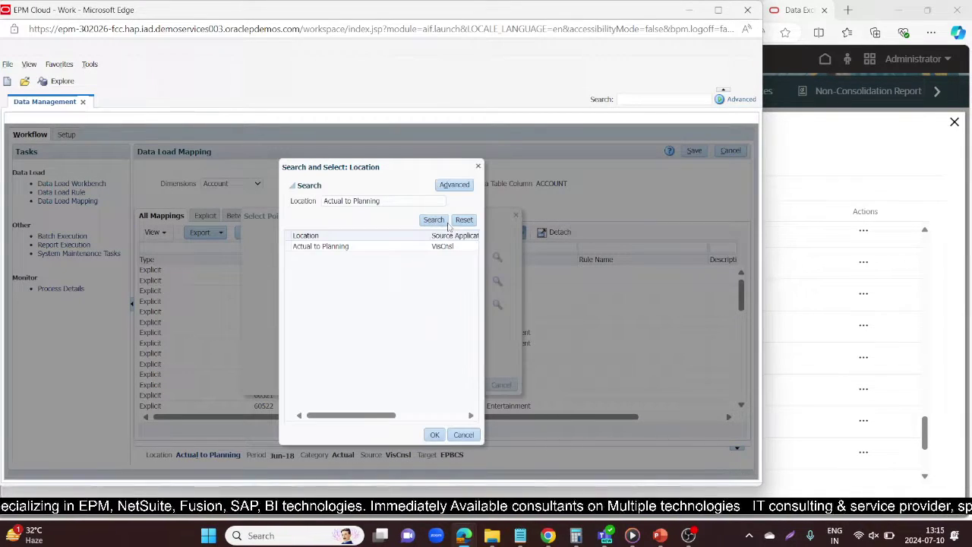
left_click(437, 220)
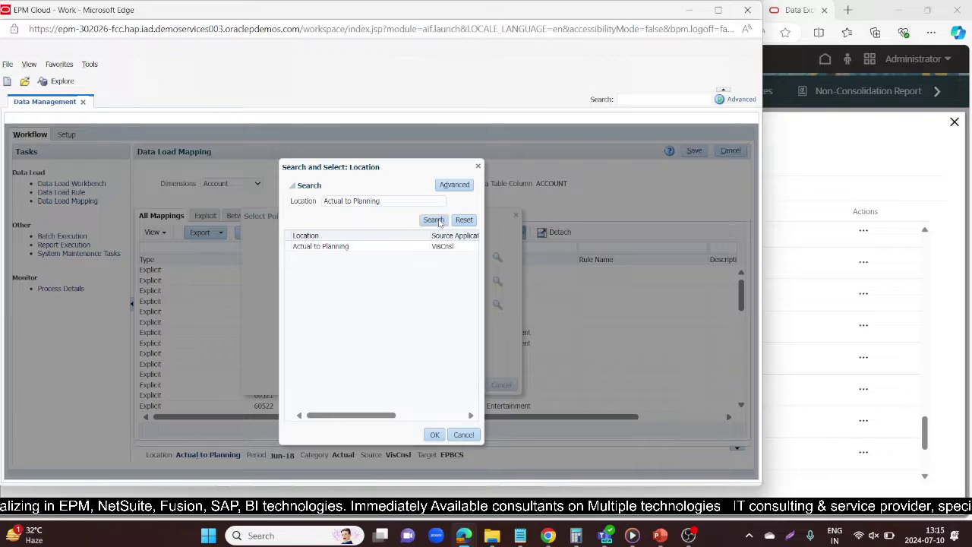
left_click(456, 220)
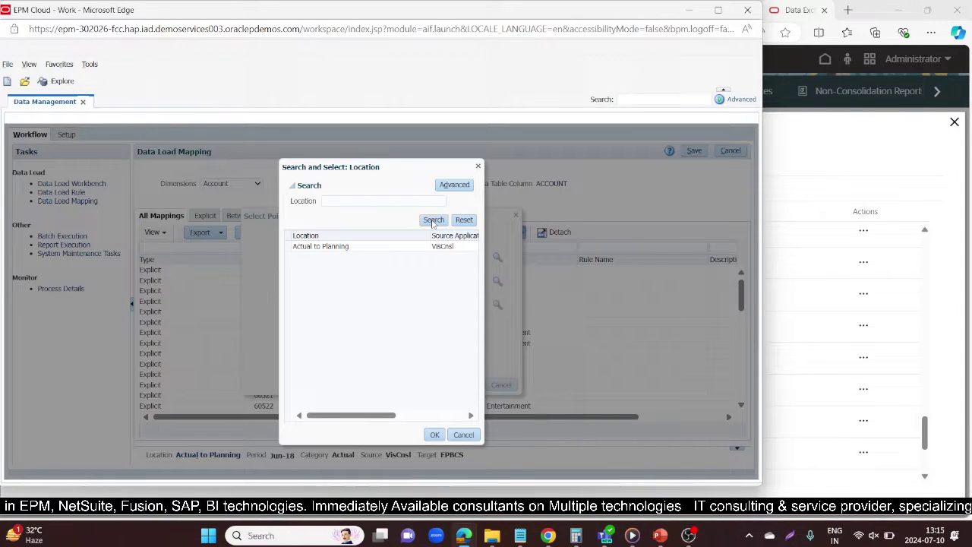
left_click(433, 220)
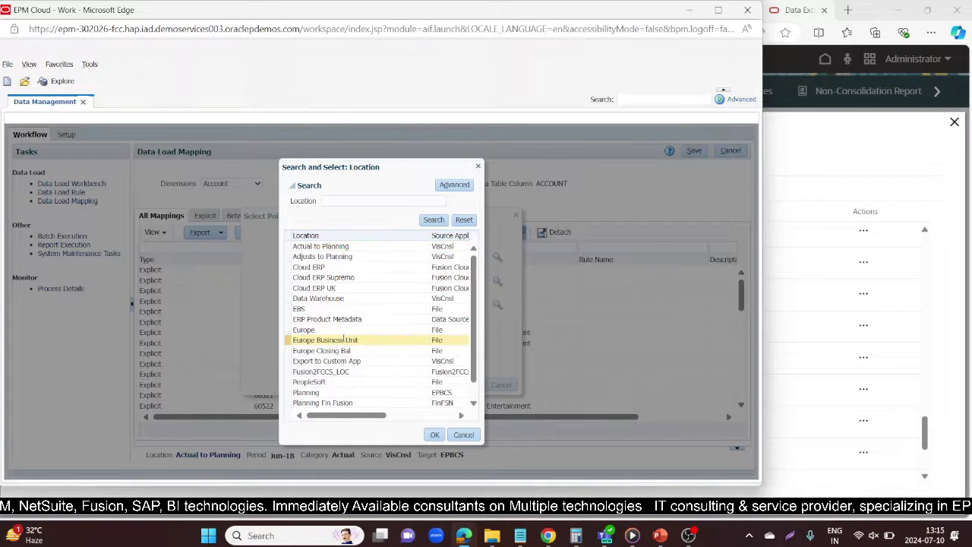
scroll(345, 350, "down", 1)
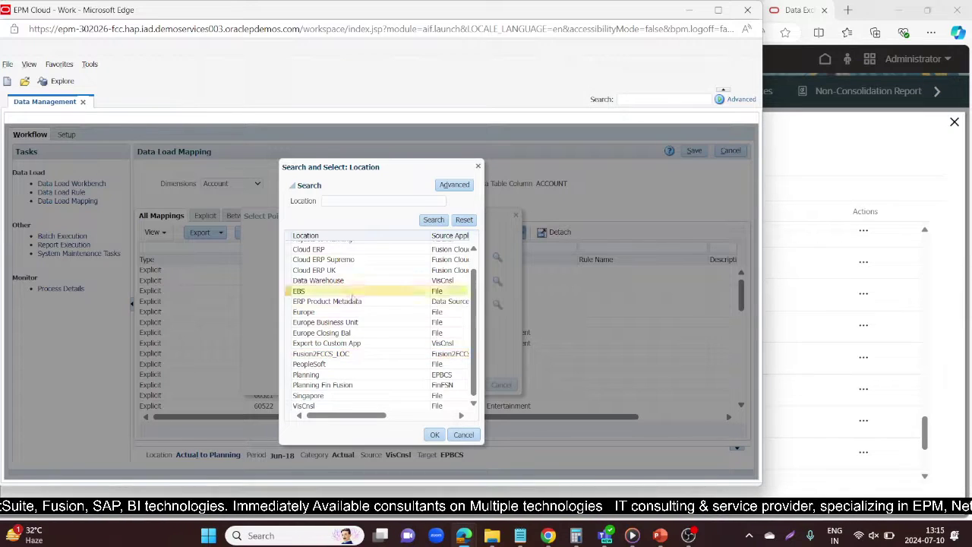
scroll(353, 342, "up", 1)
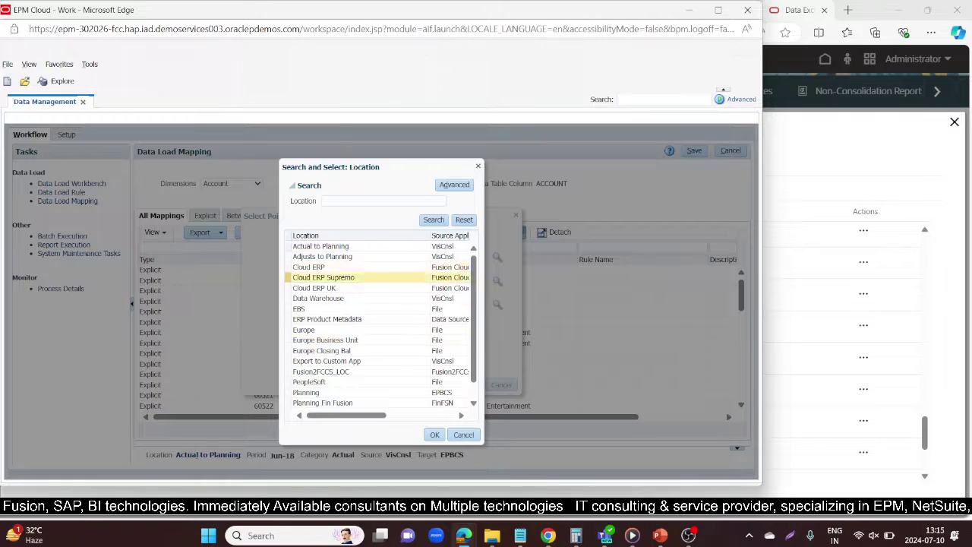
mouse_move(474, 279)
left_mouse_down()
mouse_move(474, 322)
mouse_move(477, 263)
left_mouse_up()
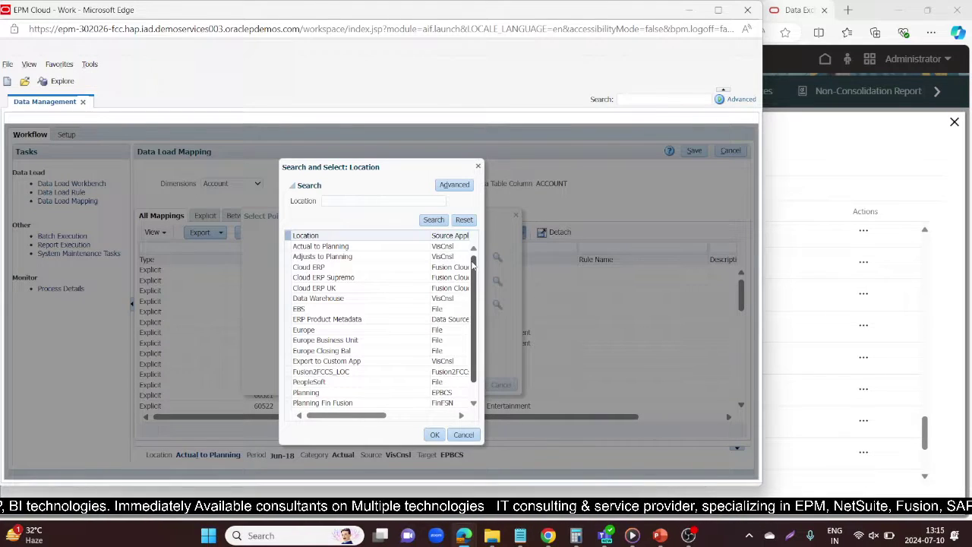
left_click_drag(474, 272, 475, 287)
left_click(359, 202)
left_click(358, 354)
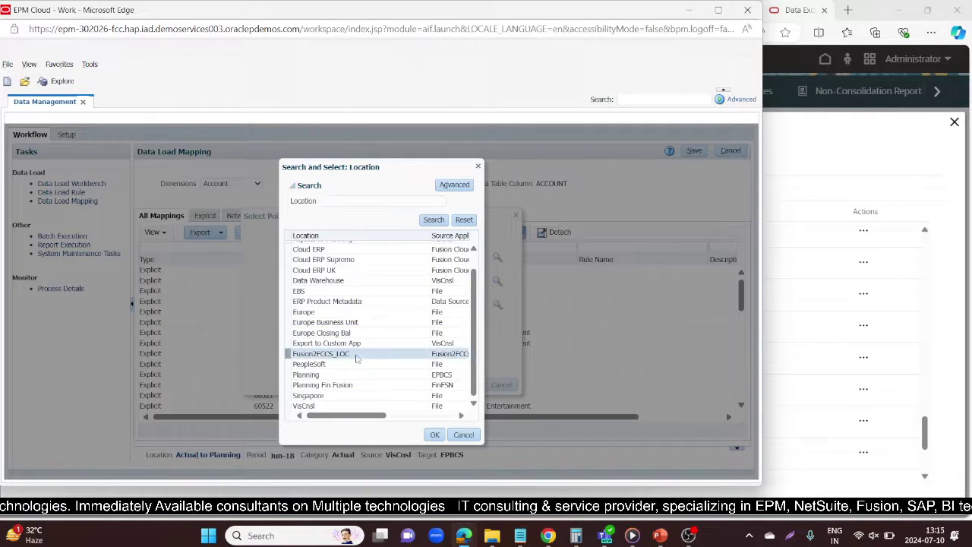
left_click(436, 434)
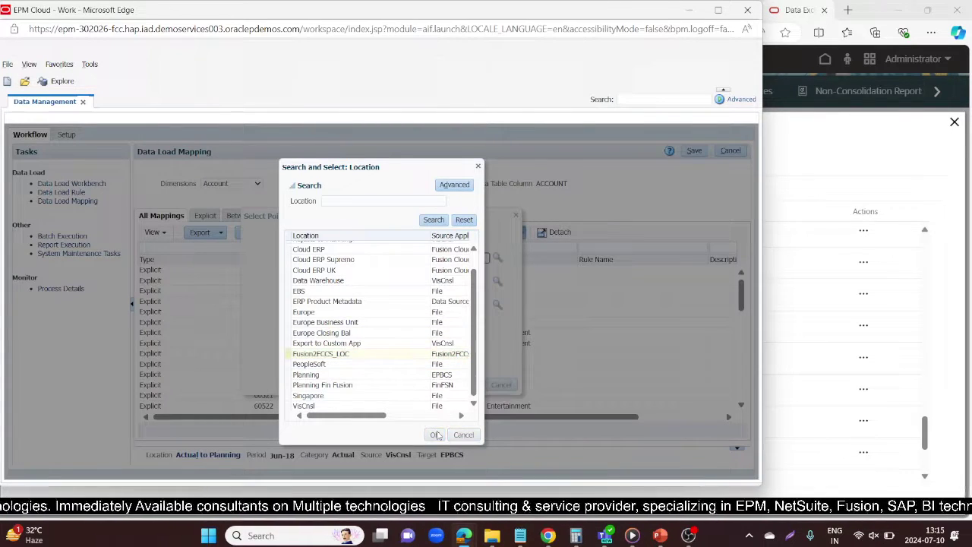
- Search for the period Dec-20, choose it for the point of view, and apply the point of view to the mappings
left_click(497, 281)
left_click(464, 220)
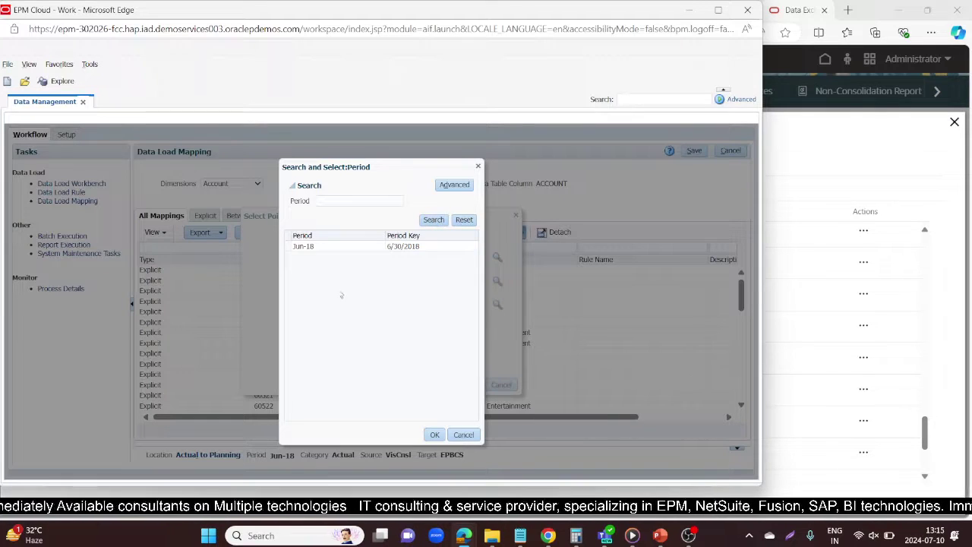
left_click(433, 220)
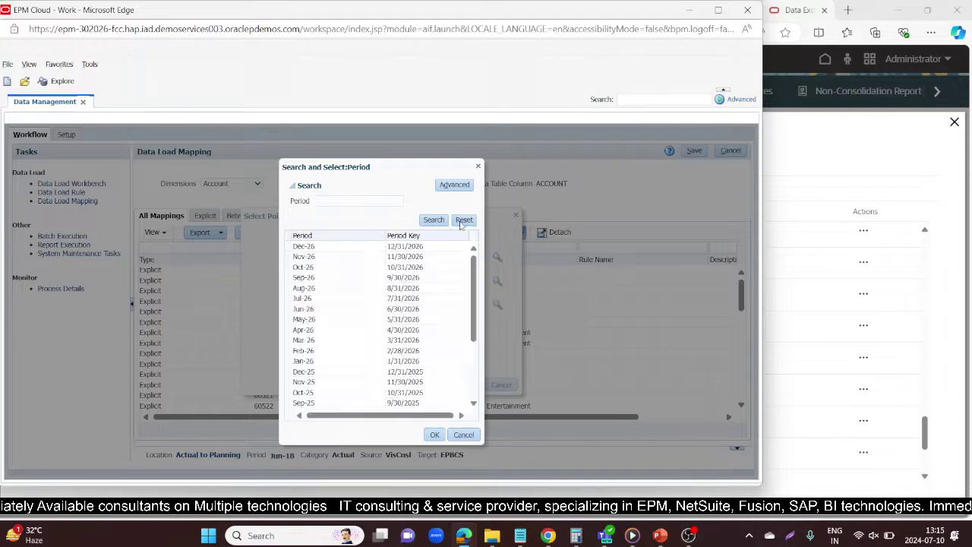
scroll(346, 334, "down", 3)
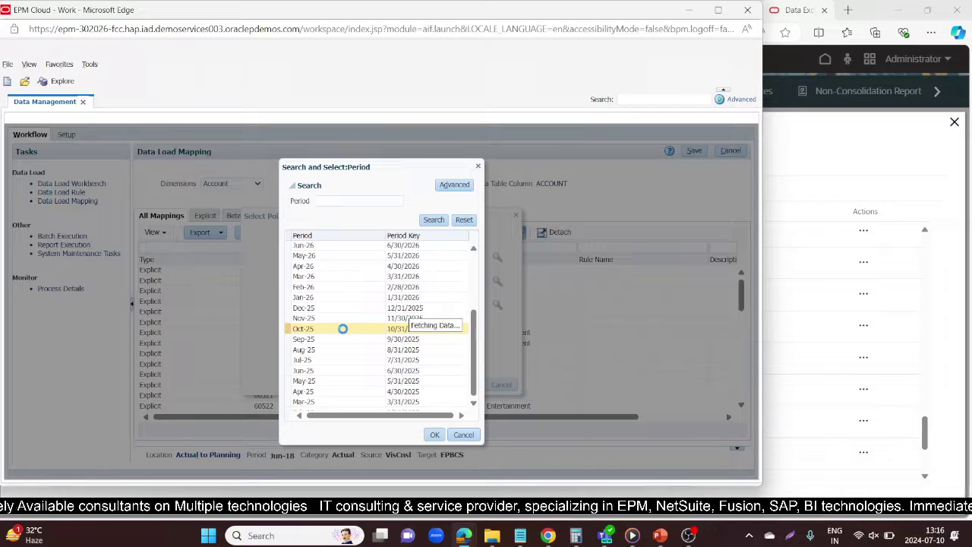
scroll(341, 330, "down", 2)
left_click(326, 200)
type("Dec 20")
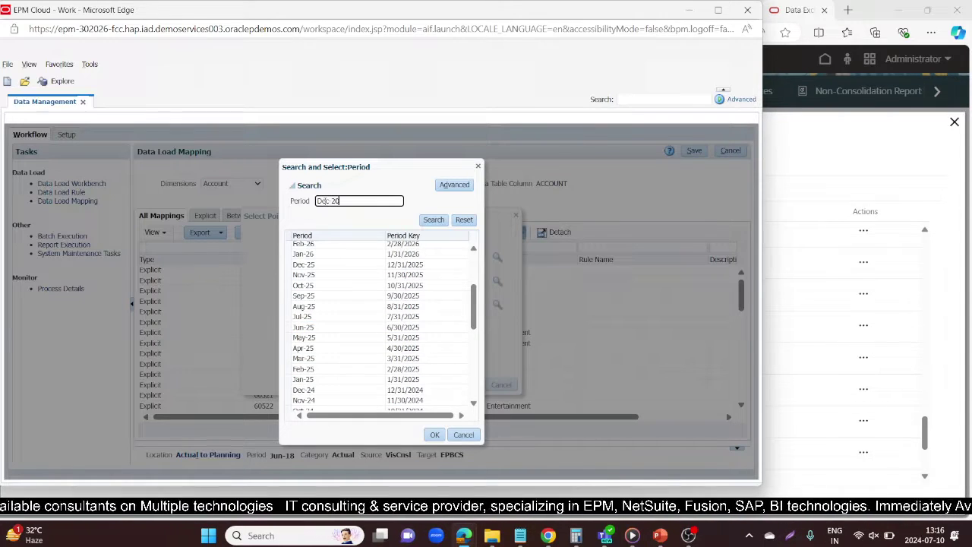
key("Return")
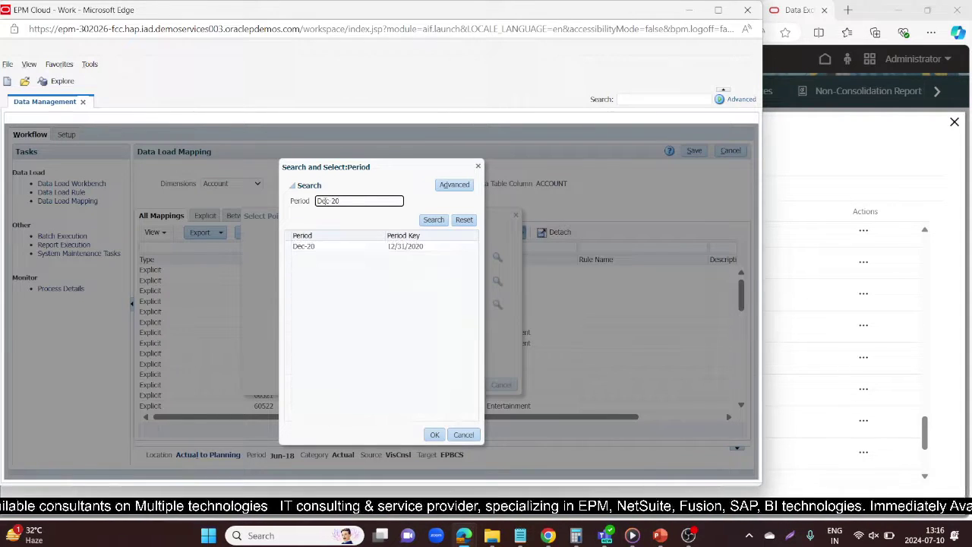
left_click(319, 247)
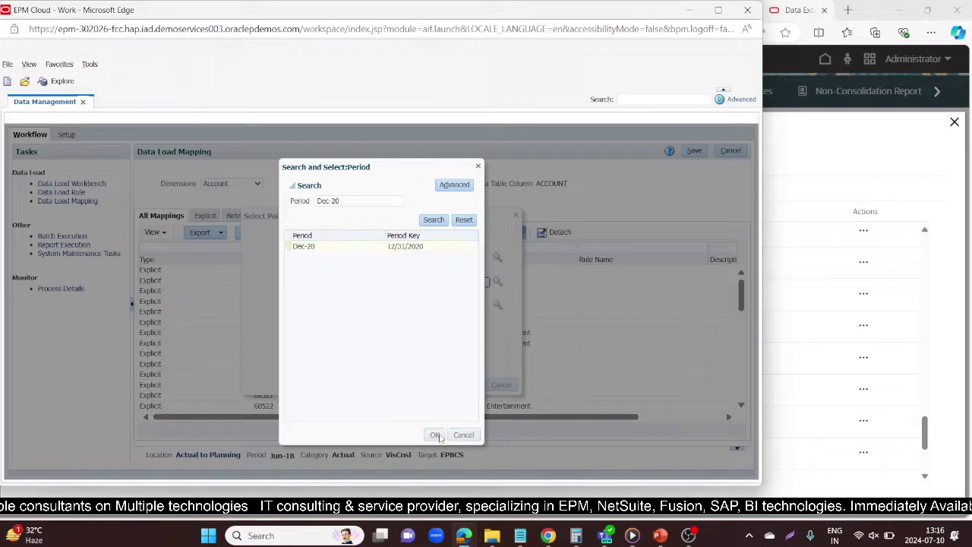
left_click(438, 435)
left_click(470, 384)
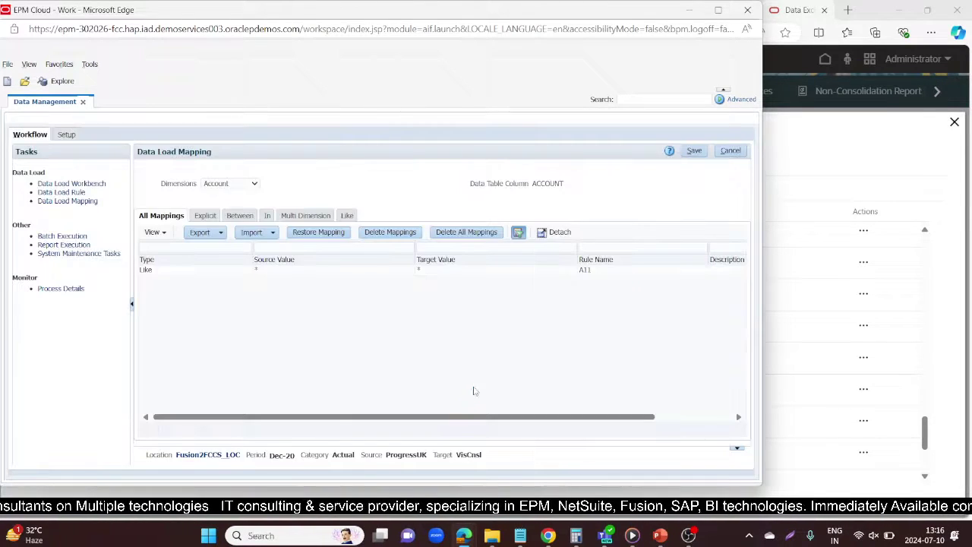
- Check the available dimensions and view the Like mapping for the Account dimension
left_click(254, 184)
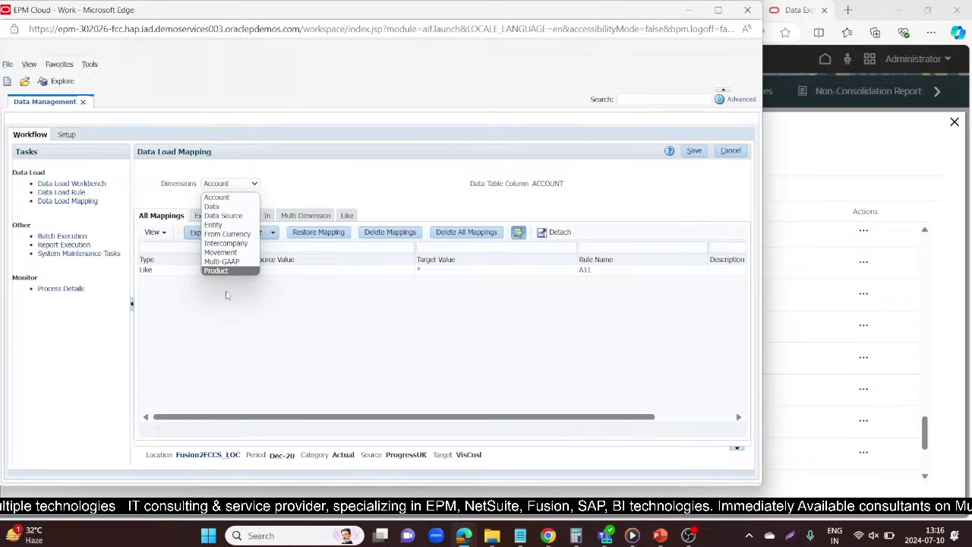
left_click(238, 199)
left_click(346, 215)
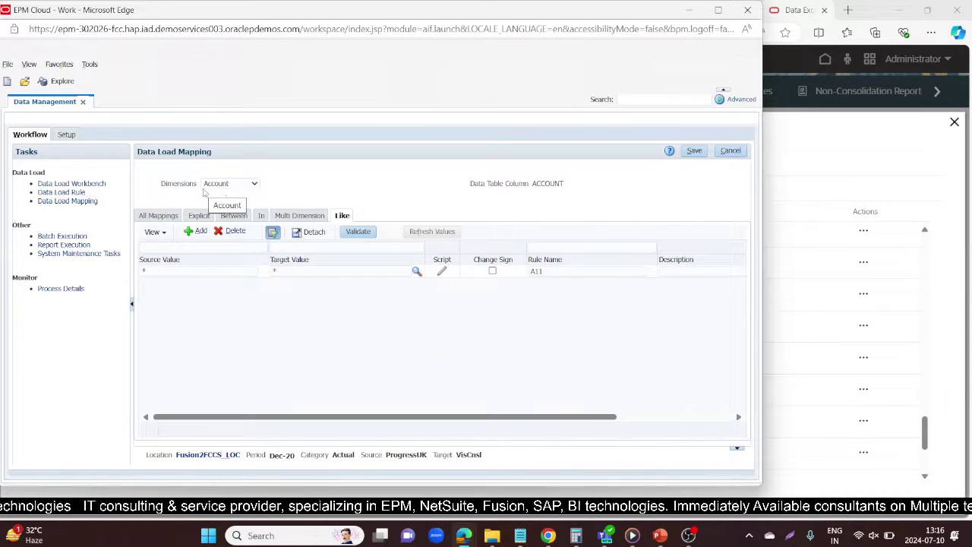
left_click(185, 270)
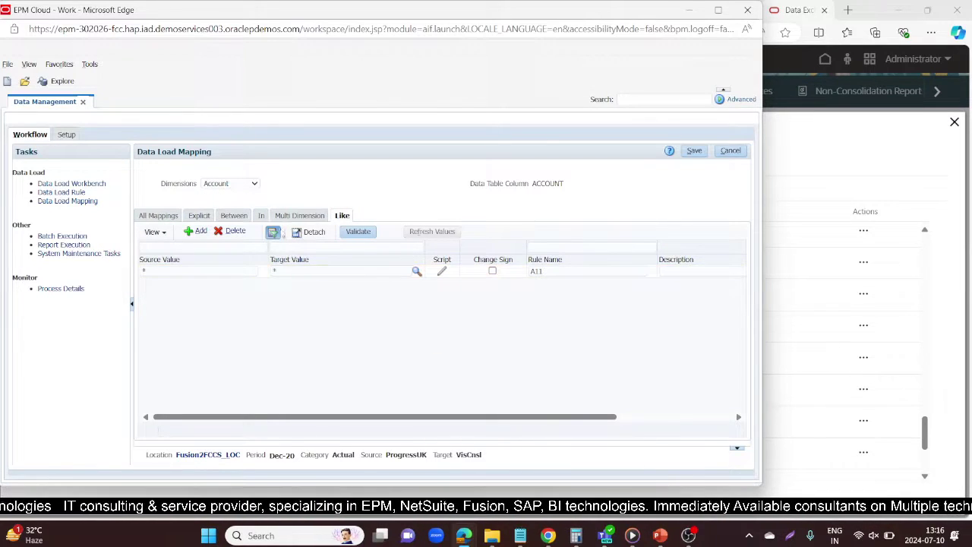
- Review the Like mappings of the Data Source, Entity and From Currency dimensions
left_click(246, 183)
left_click(225, 207)
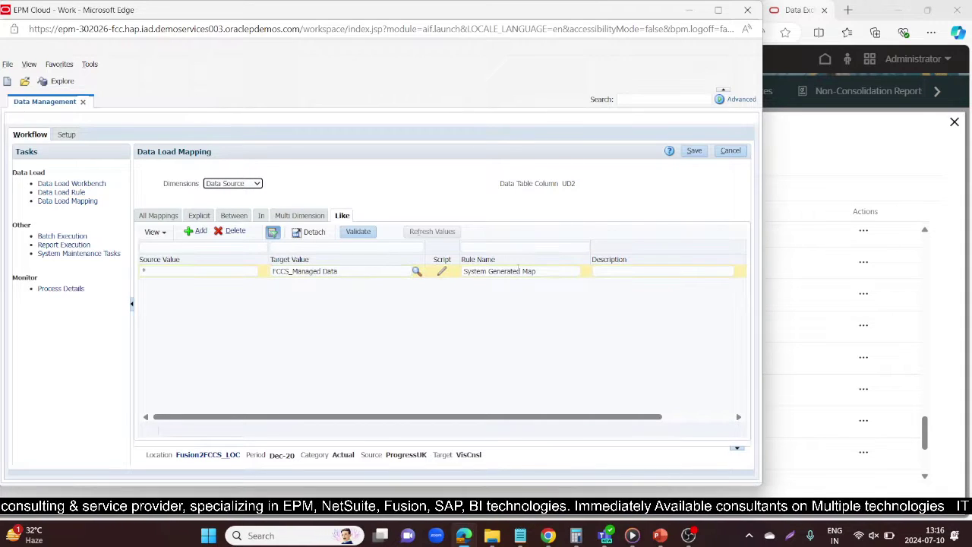
left_click(257, 185)
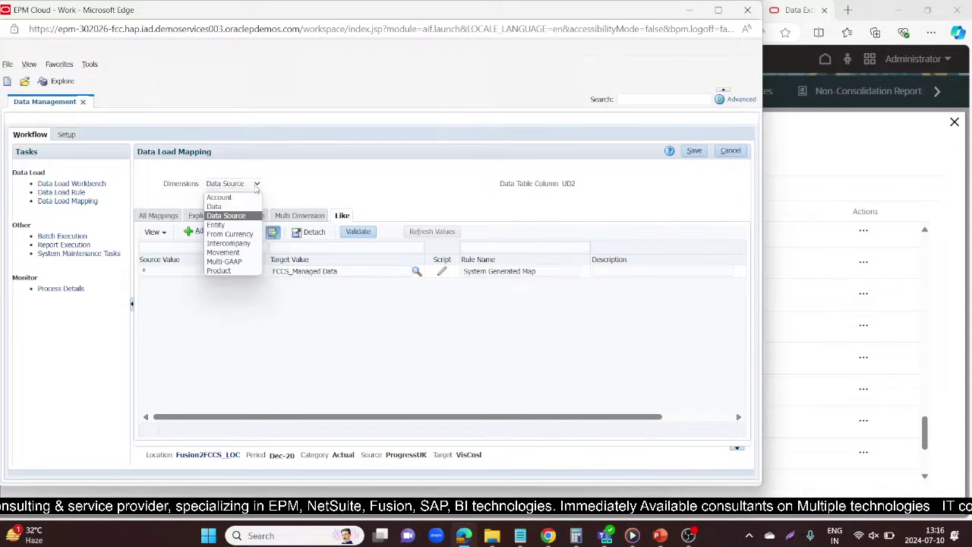
left_click(236, 233)
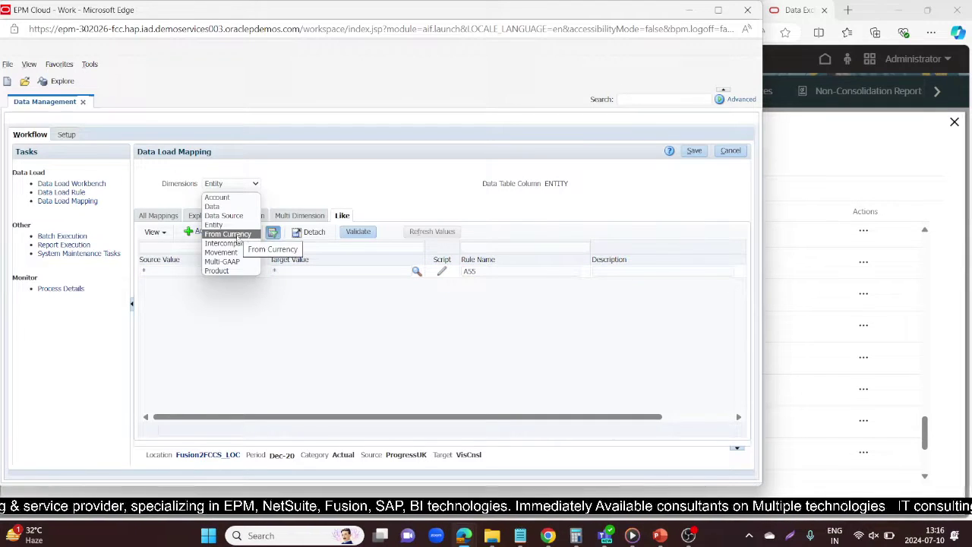
left_click(230, 235)
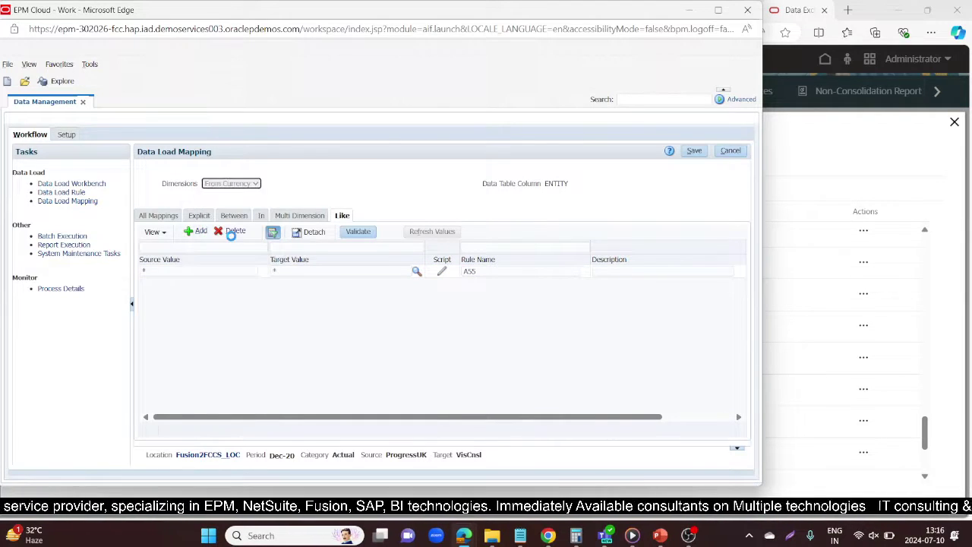
left_click(318, 276)
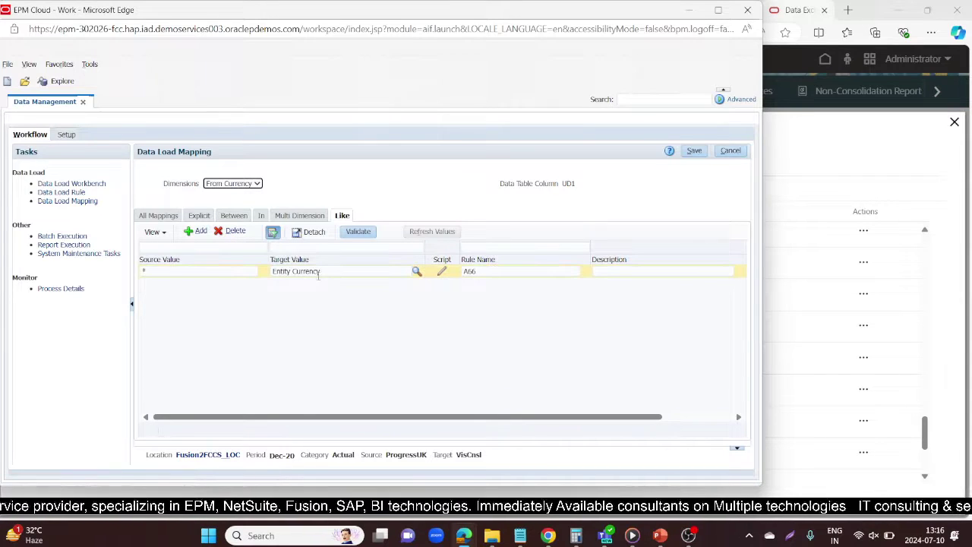
- Review the Like mappings of the Intercompany and Movement dimensions
left_click(258, 184)
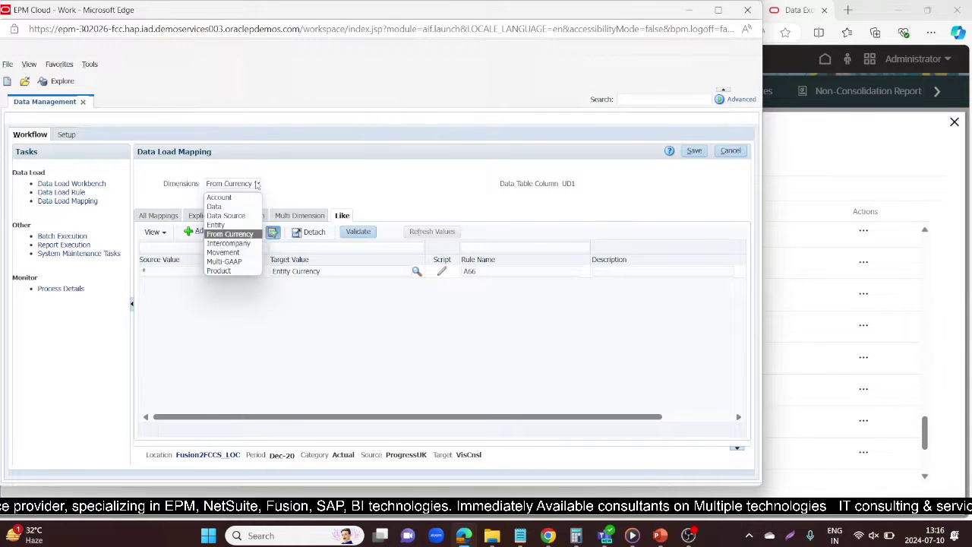
left_click(235, 243)
left_click(304, 271)
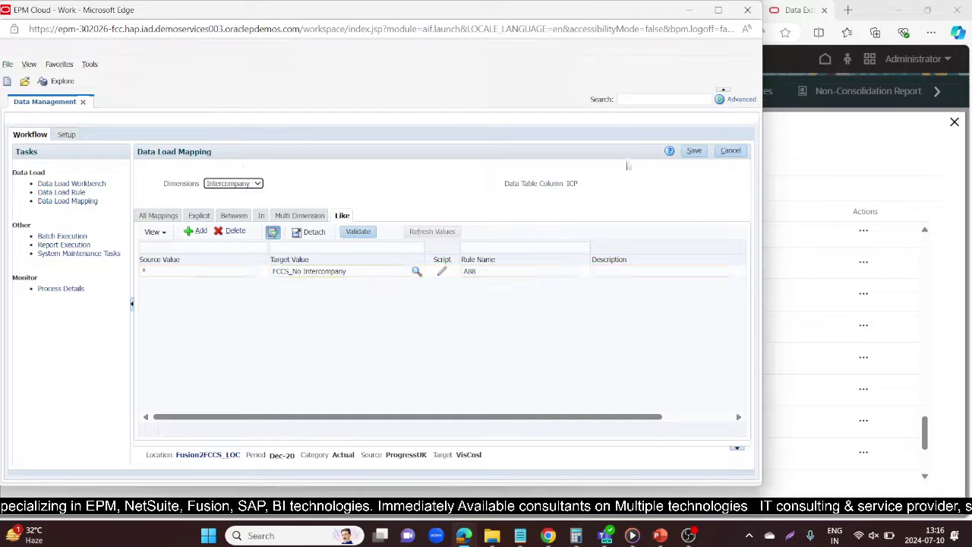
left_click(257, 186)
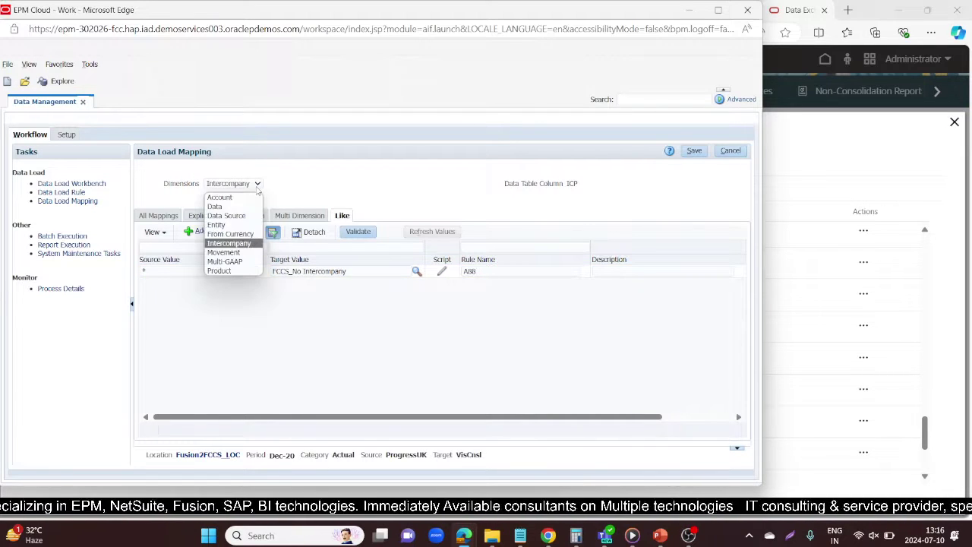
left_click(232, 252)
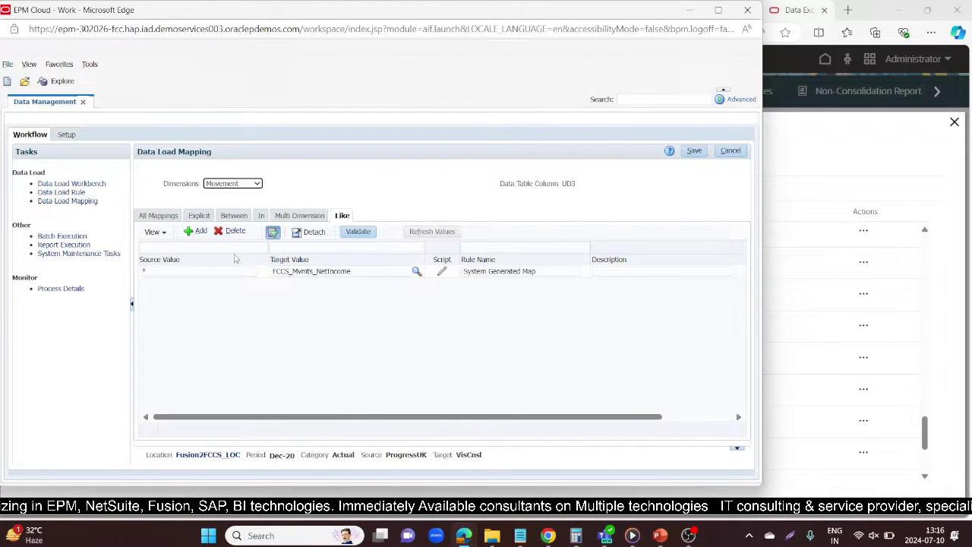
left_click(308, 275)
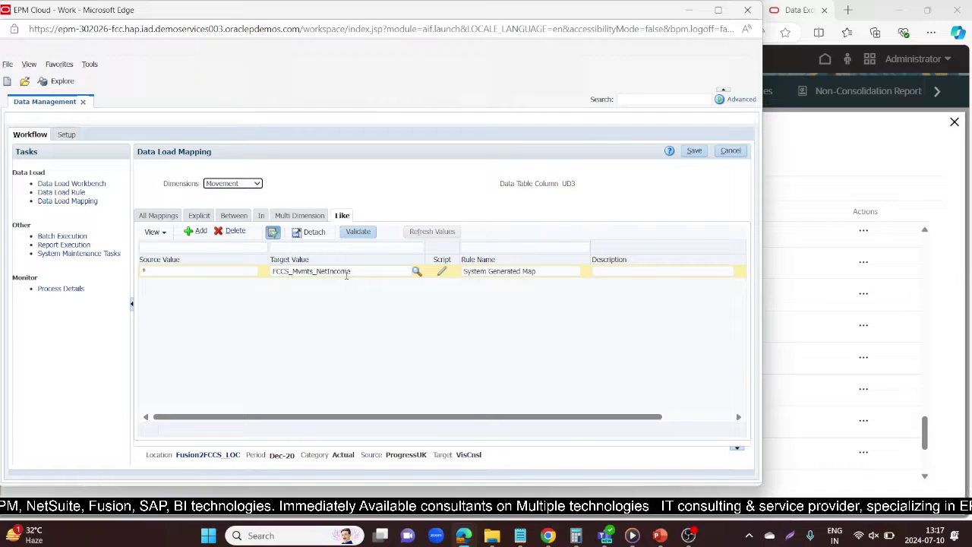
- Recheck the Intercompany dimension's Like mapping and view the one for the Multi-GAAP dimension
left_click(250, 183)
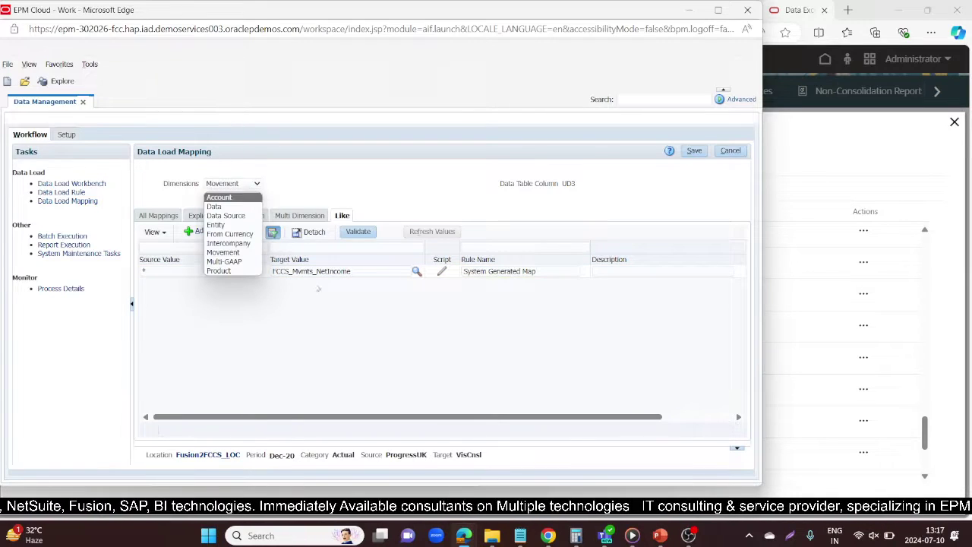
left_click(228, 243)
left_click(160, 271)
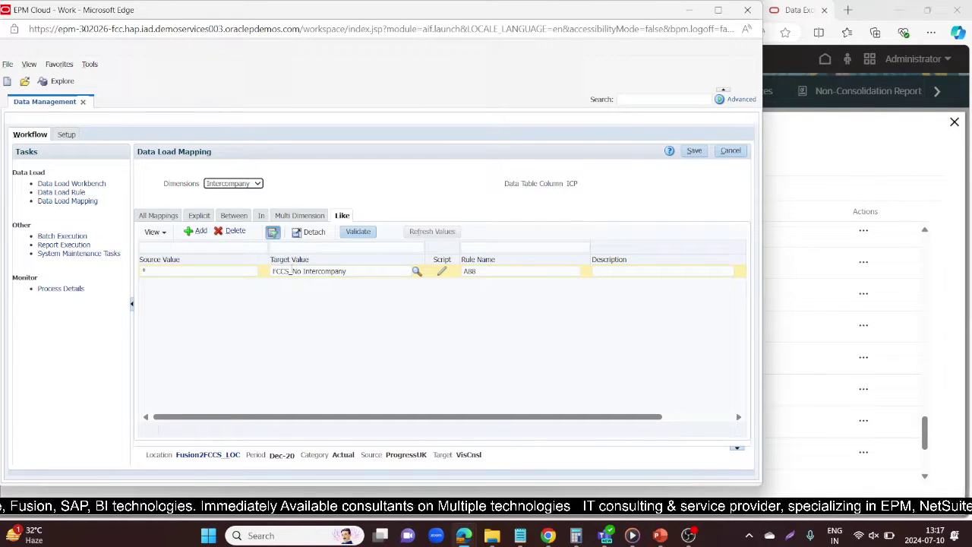
left_click(252, 184)
left_click(225, 261)
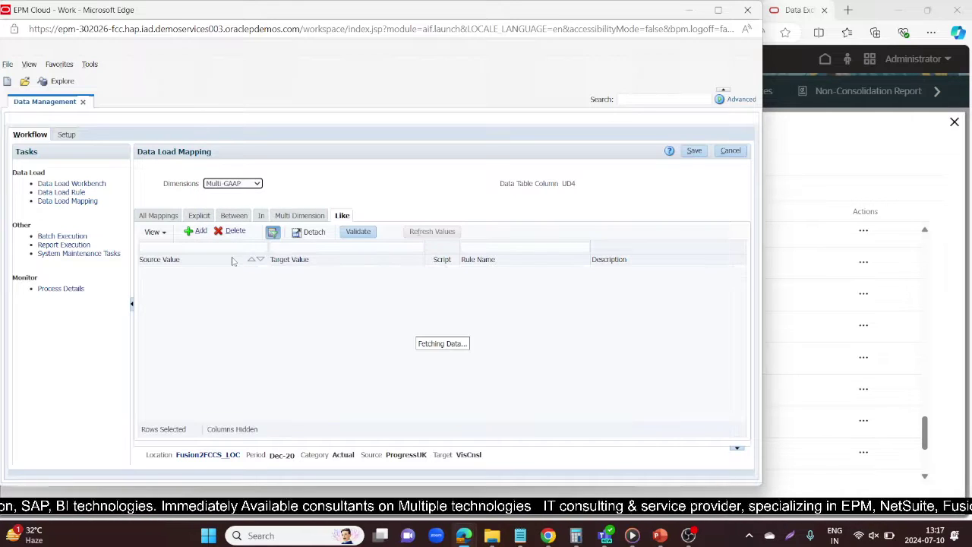
left_click(226, 269)
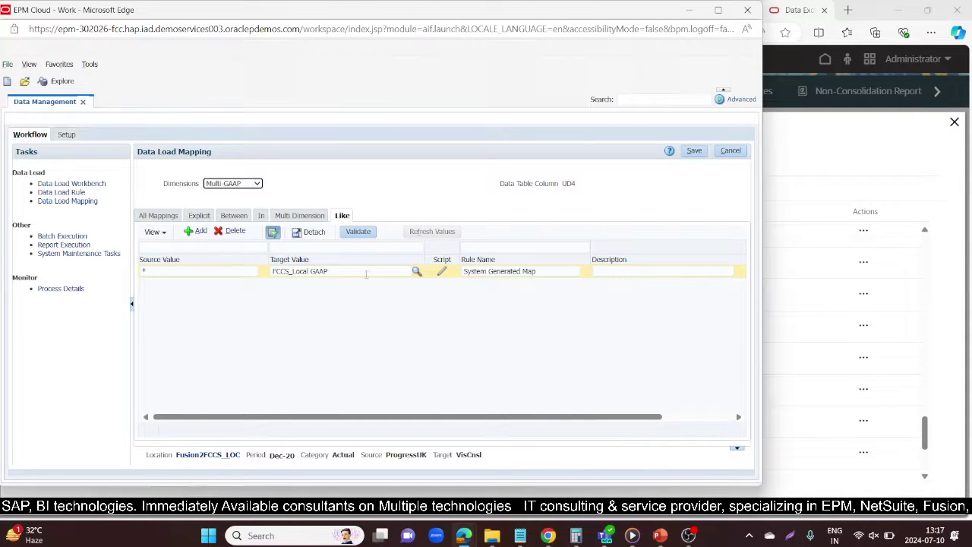
- View the Like mapping for the Product dimension and save the data load mappings
left_click(247, 183)
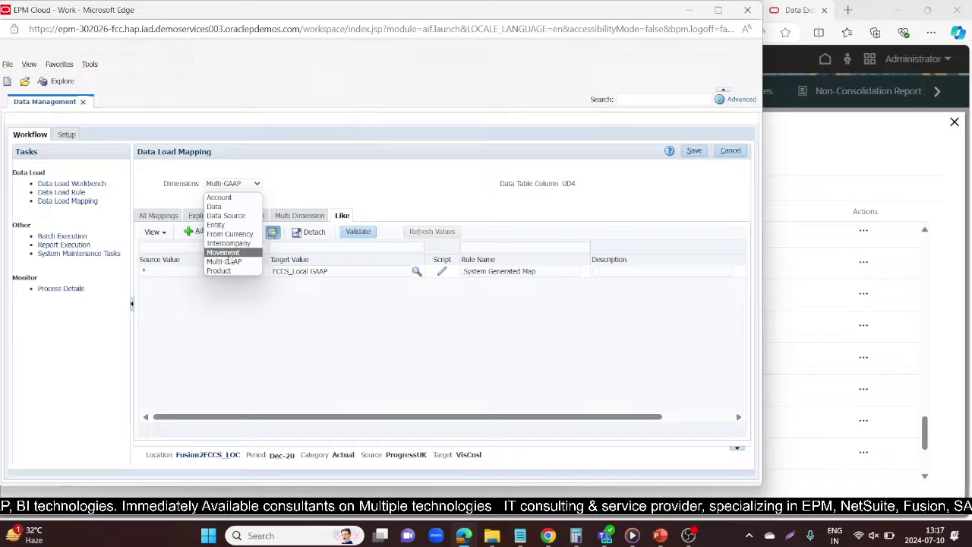
left_click(220, 270)
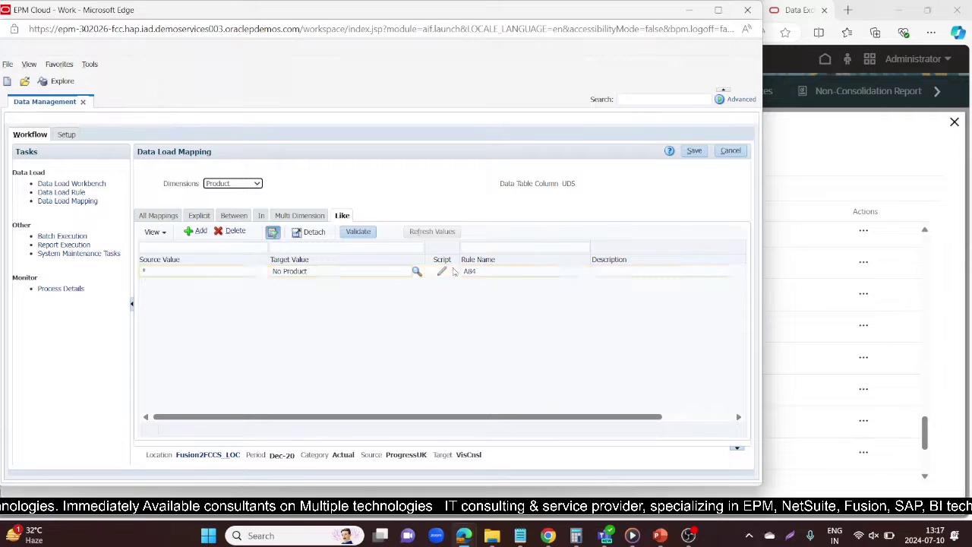
left_click(694, 150)
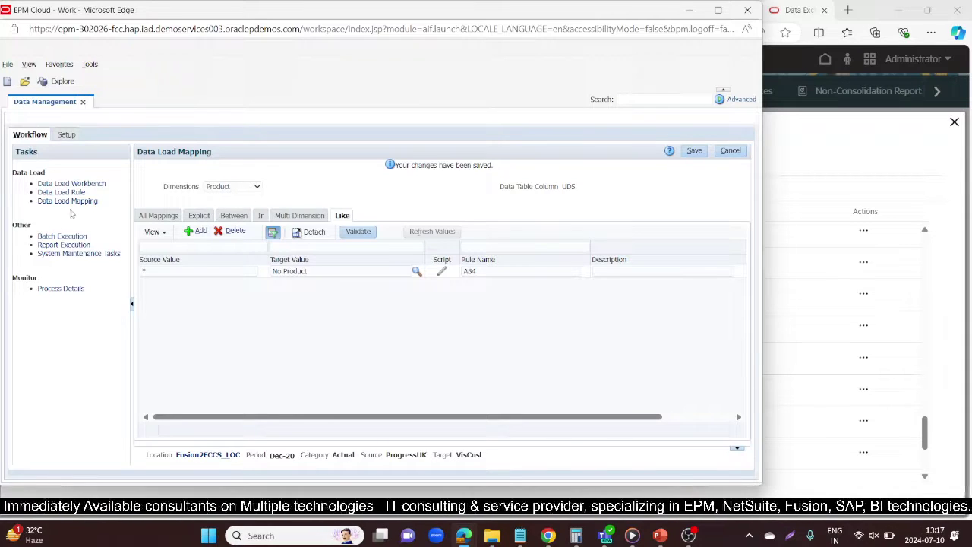
left_click(172, 270)
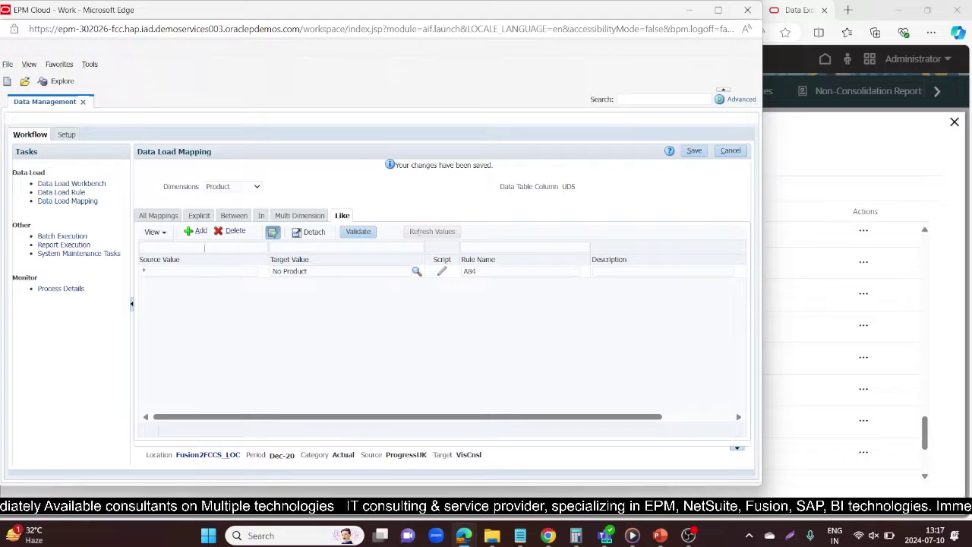
- Open the Data Load Rule page, review the details and source filters of Fusion2FCCS_DLR, and save the rule
left_click(64, 191)
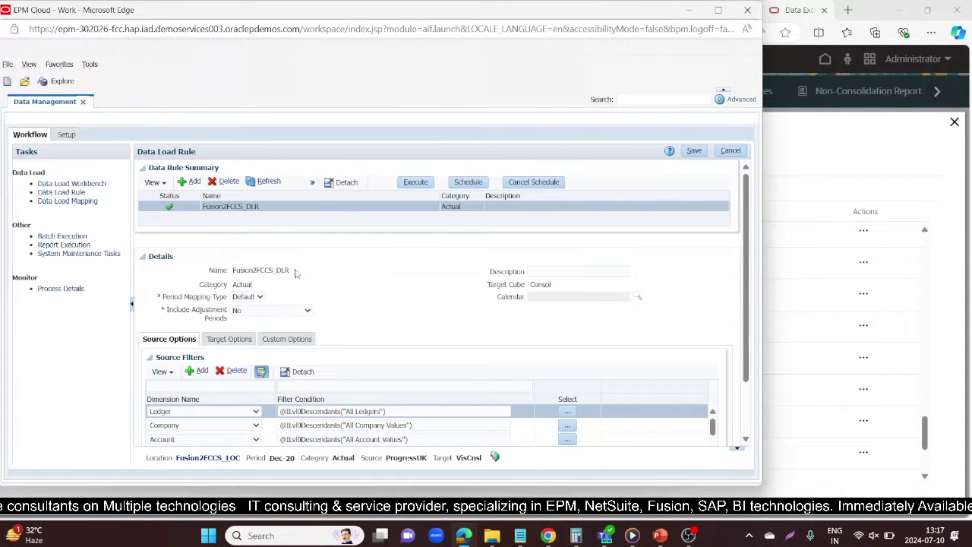
scroll(349, 277, "down", 2)
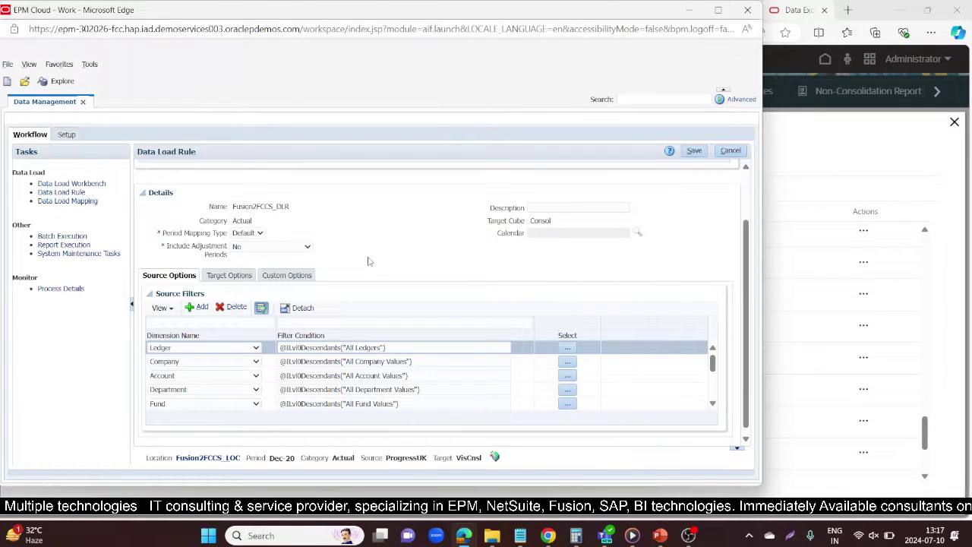
scroll(368, 261, "up", 2)
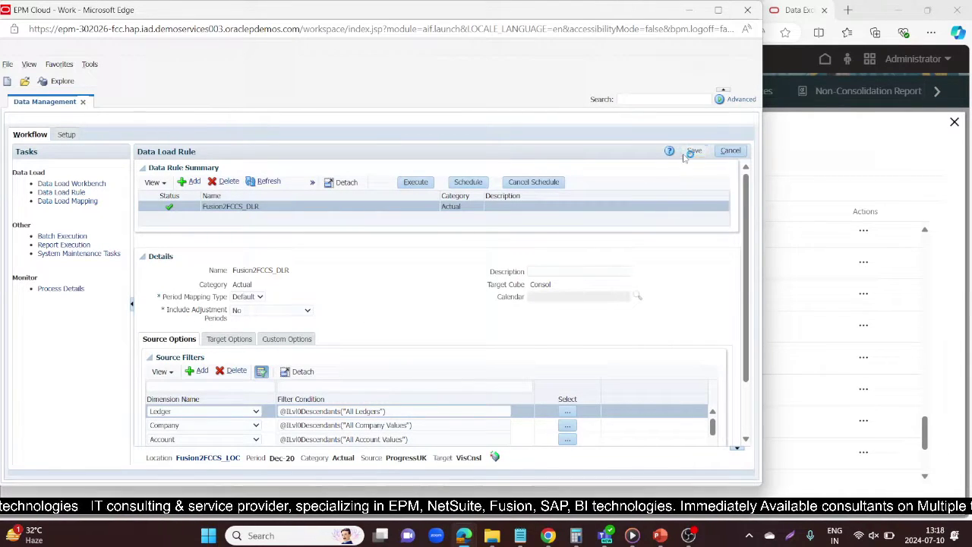
left_click(423, 183)
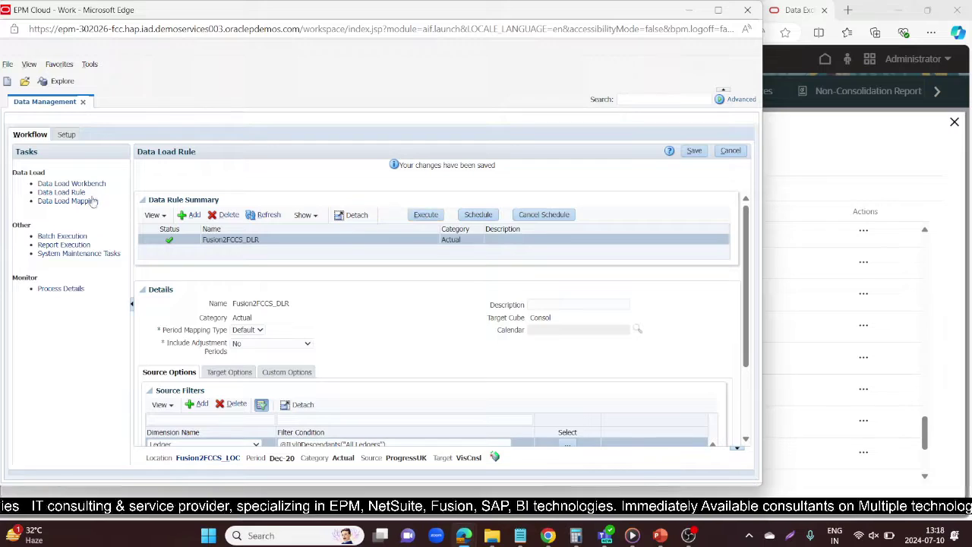
- Open the Data Load Workbench and examine the loaded records from the source company through to the source amount
left_click(57, 183)
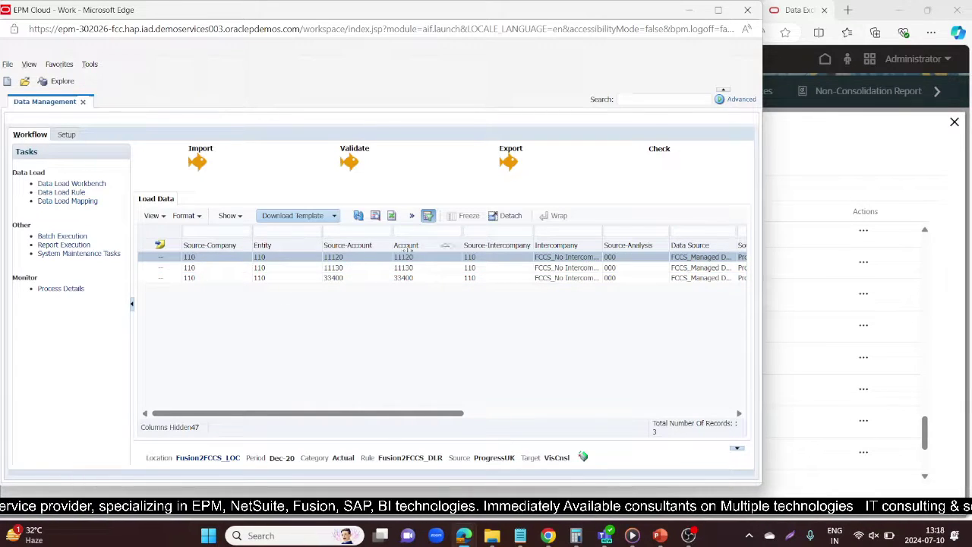
left_click_drag(431, 415, 488, 414)
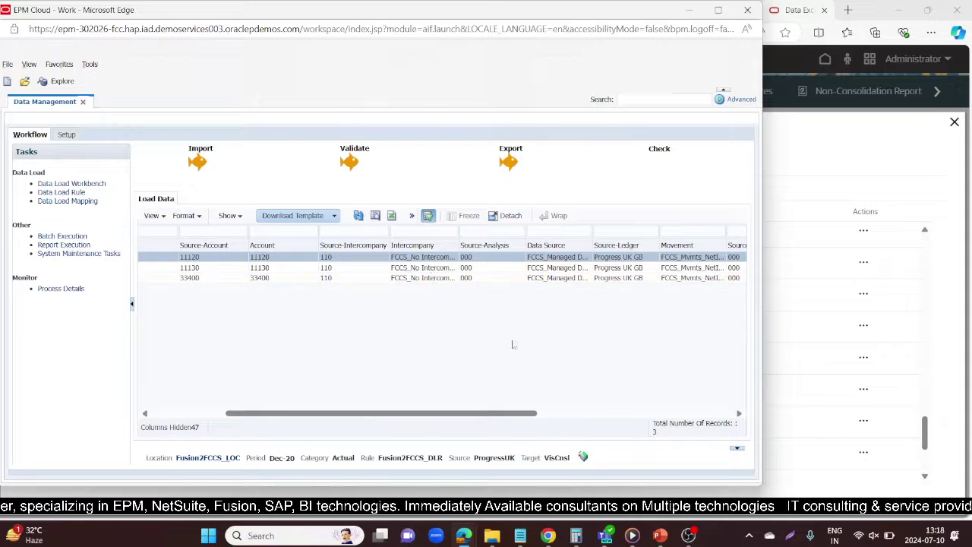
left_click(739, 413)
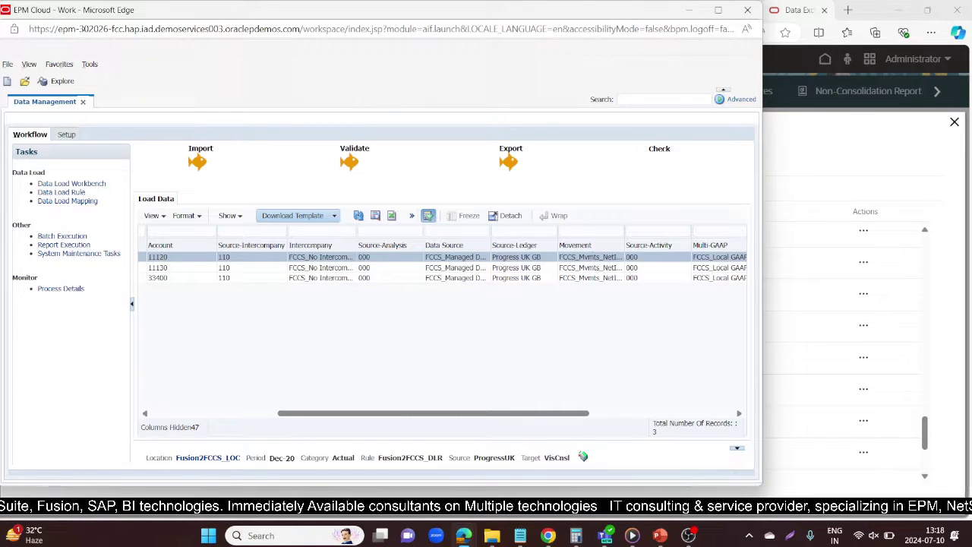
left_click(738, 413)
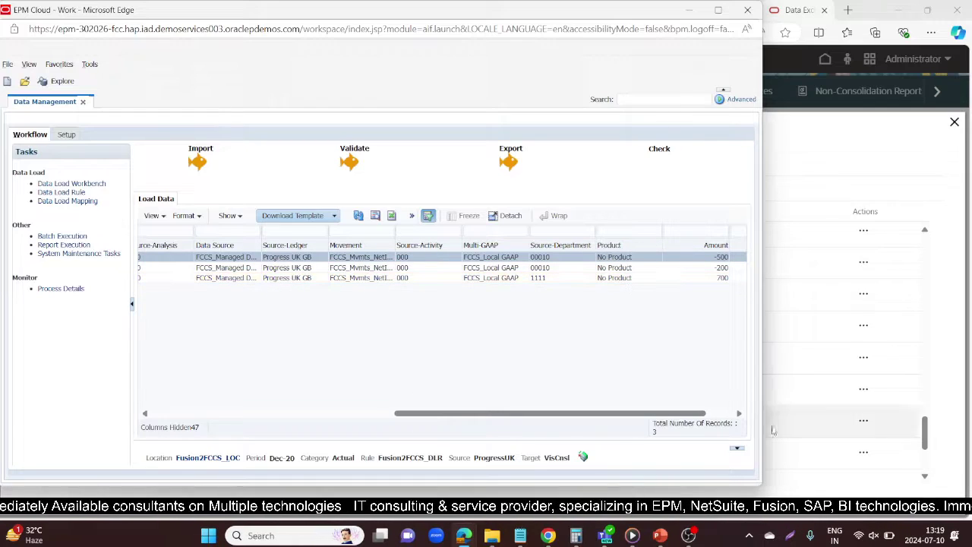
left_click(740, 414)
left_click(739, 414)
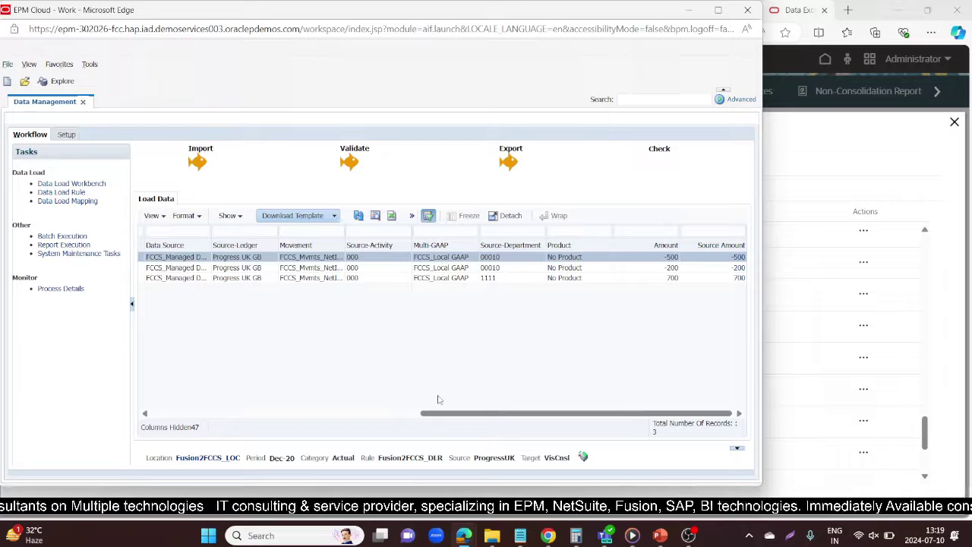
- Compare the source and target accounts of each loaded record with its amount and source amount
left_click_drag(446, 414, 155, 410)
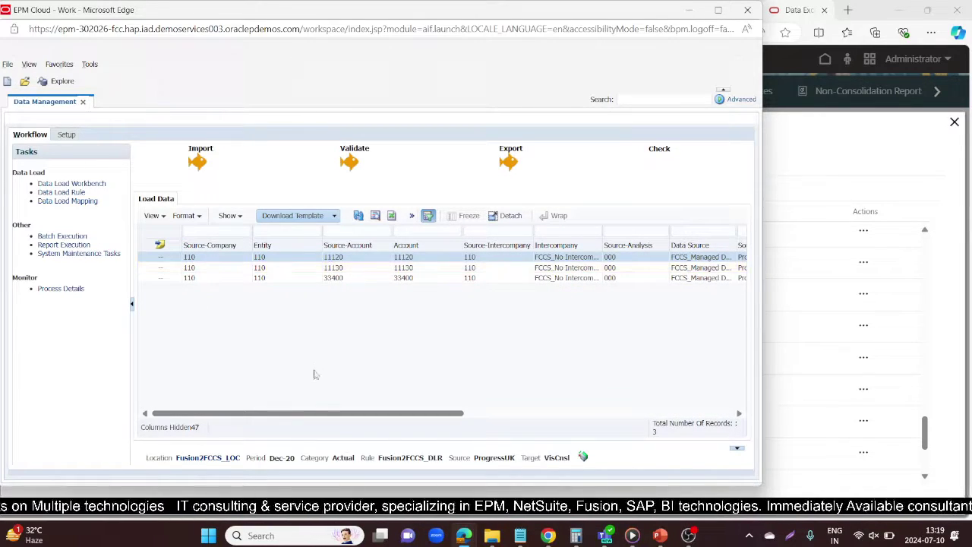
left_click_drag(359, 416, 642, 396)
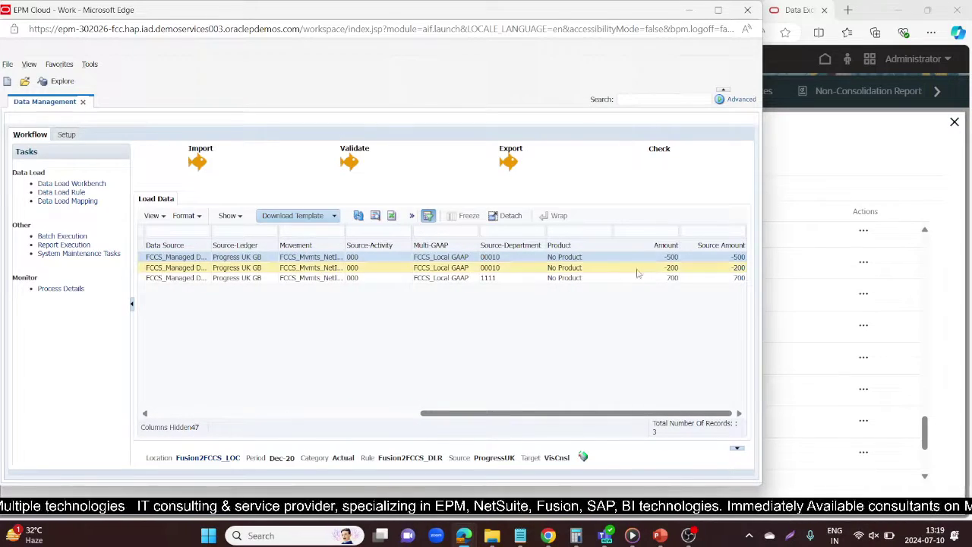
left_click_drag(586, 417, 297, 424)
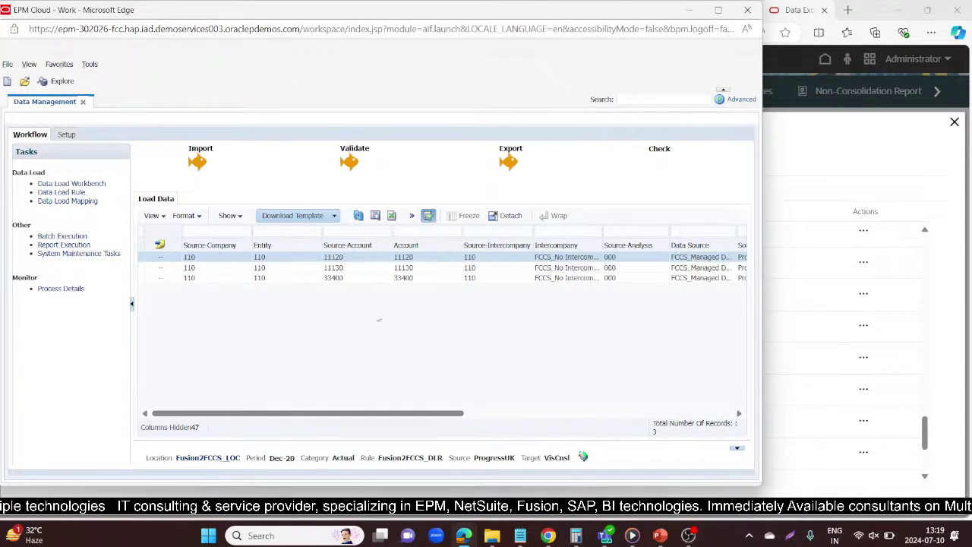
left_click_drag(413, 419, 682, 418)
left_click(650, 268)
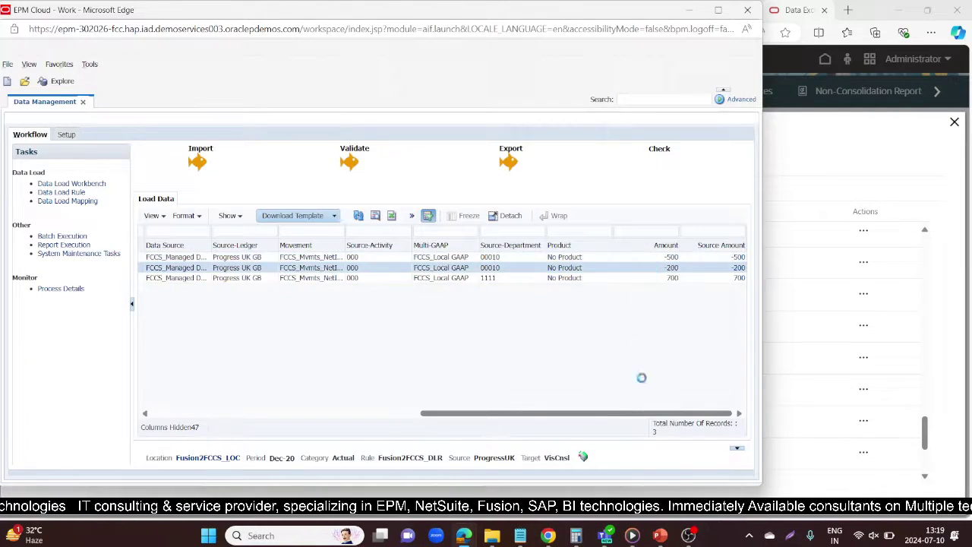
left_click_drag(577, 416, 307, 418)
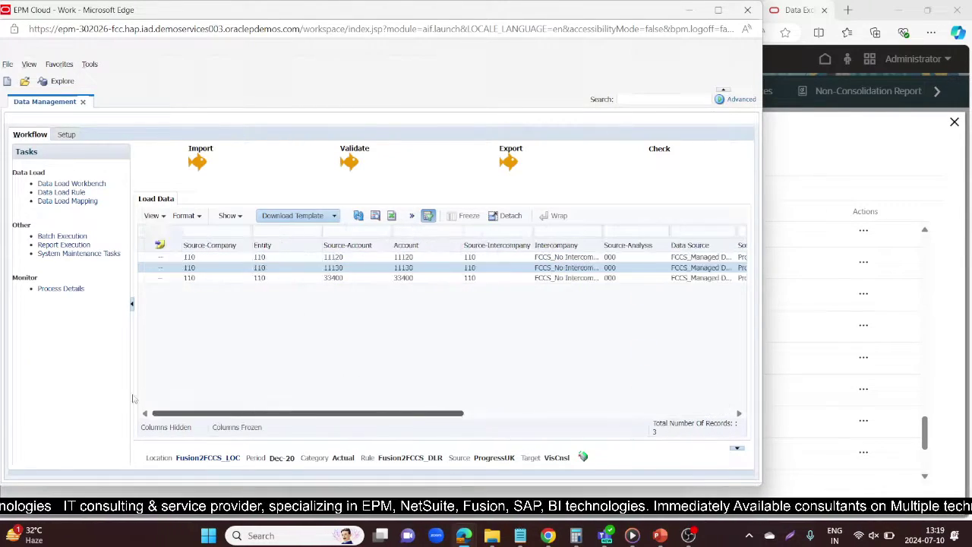
left_click(305, 278)
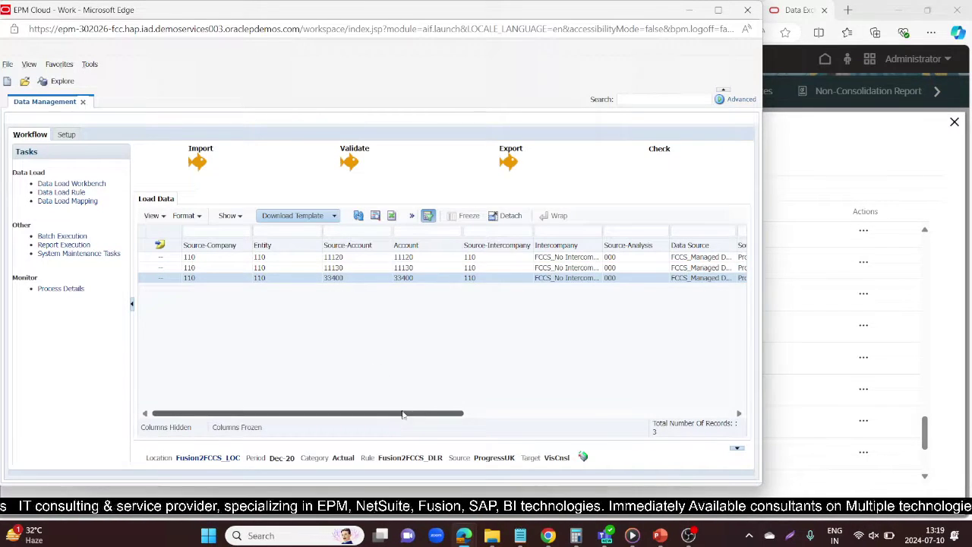
left_click_drag(403, 414, 726, 417)
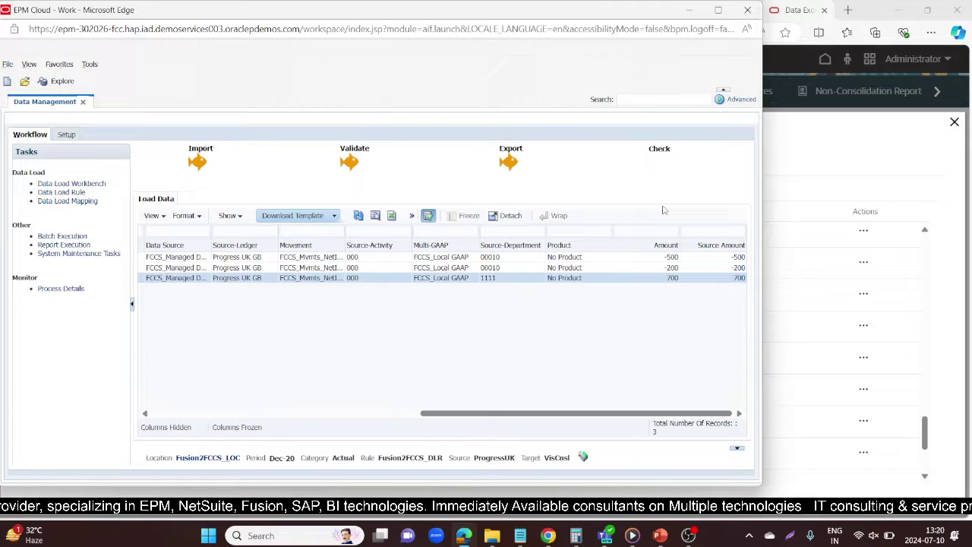
- Open Process Details and check the process steps of the latest Fusion2FCCs source system initialization
left_click(63, 288)
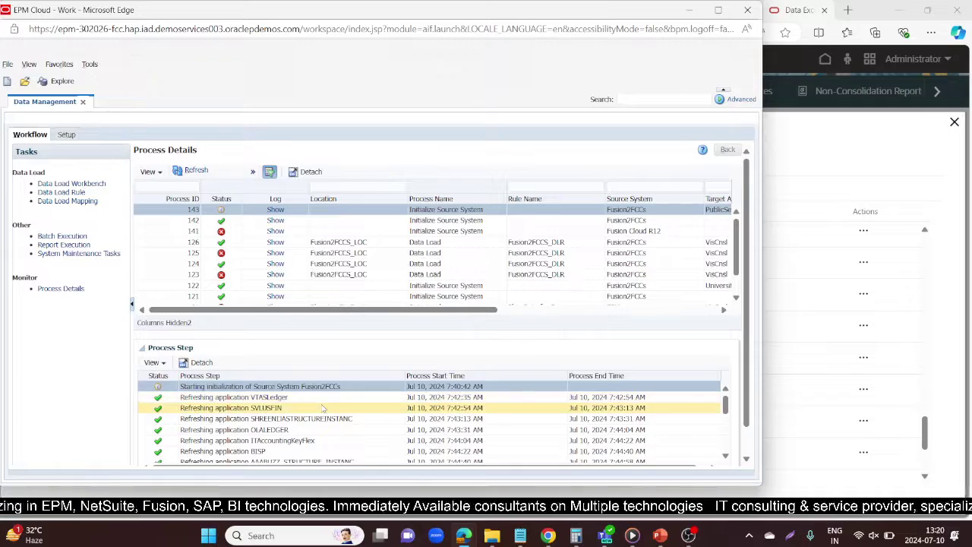
scroll(316, 404, "down", 10)
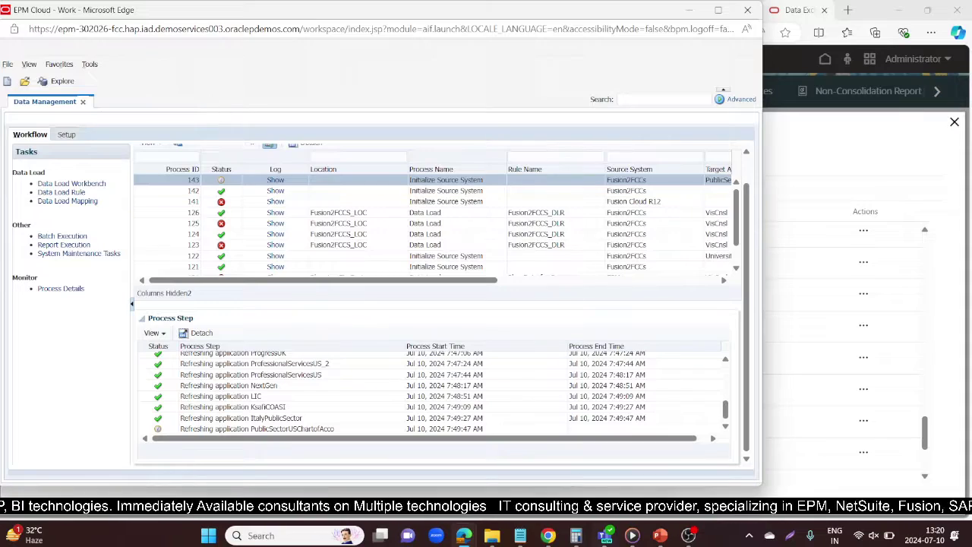
mouse_move(687, 537)
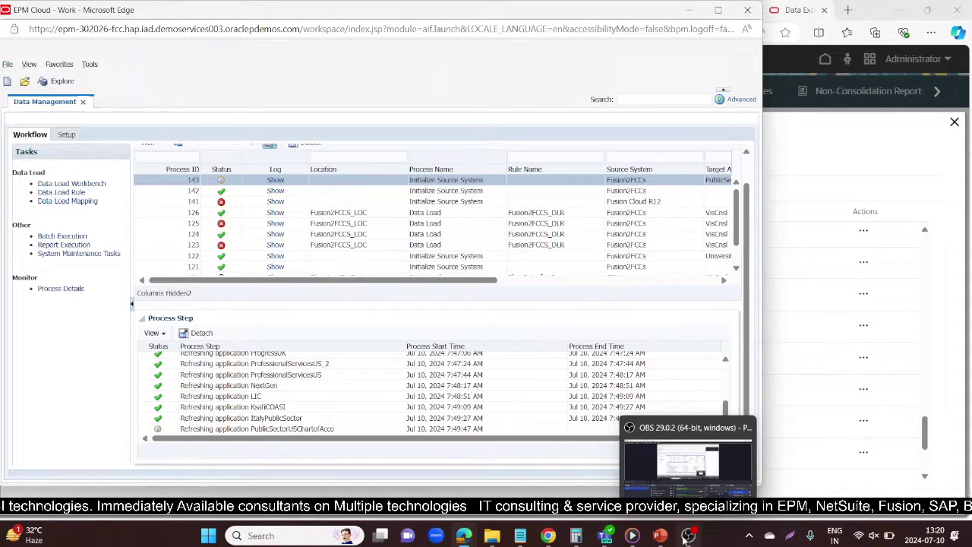
left_click(687, 536)
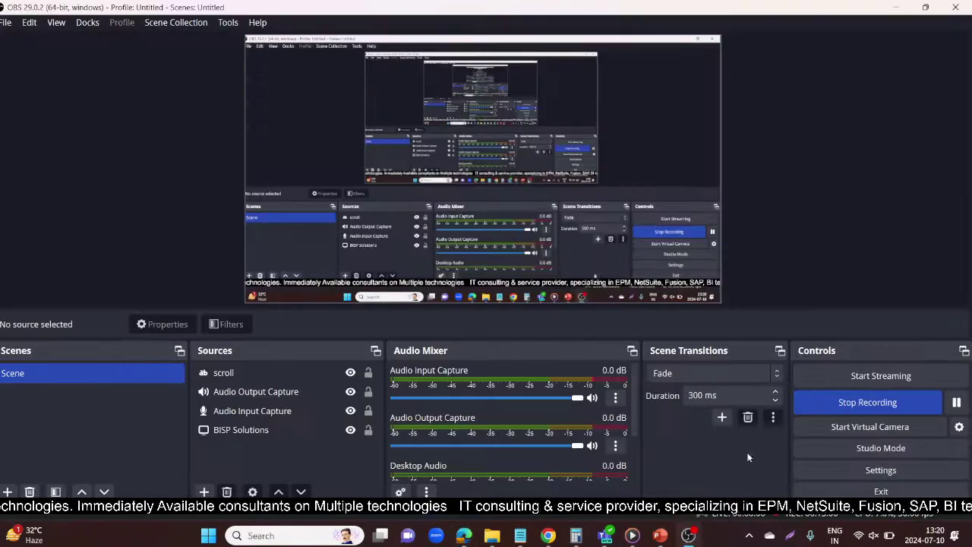